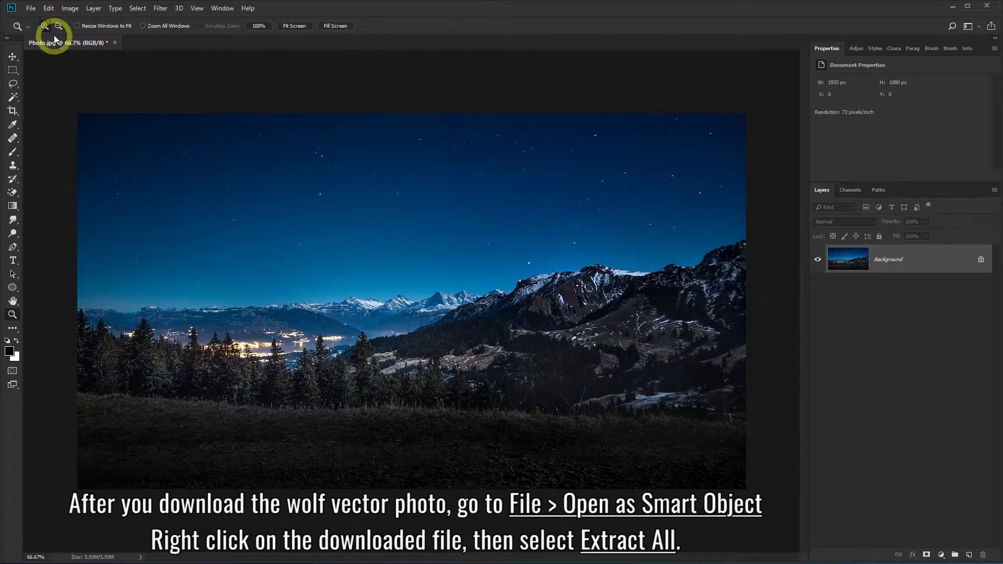
Step: Open the File menu to reach Open as Smart Object
click(31, 9)
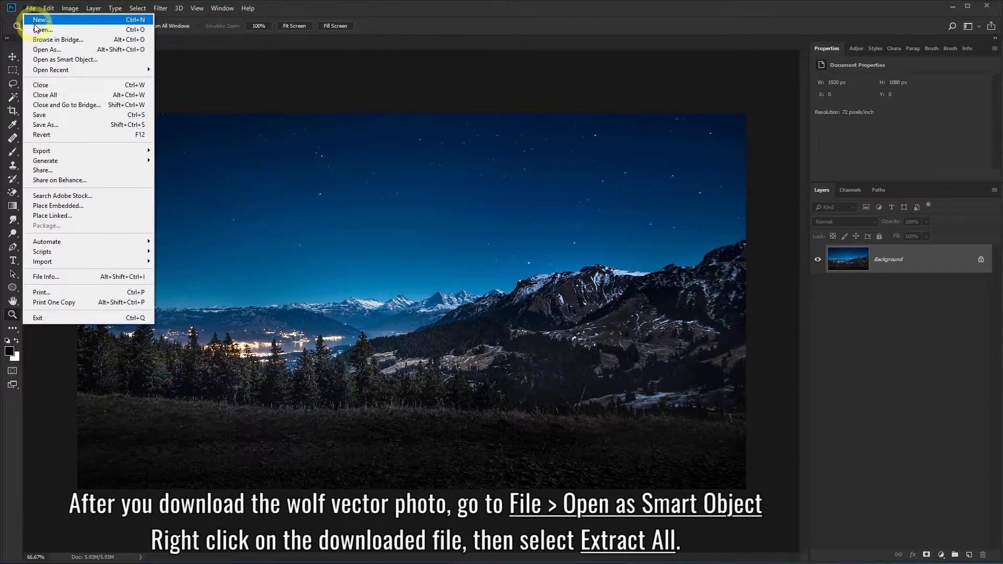
Step: Start Open as Smart Object and extract the wolf silhouettes zip into its own folder
click(91, 62)
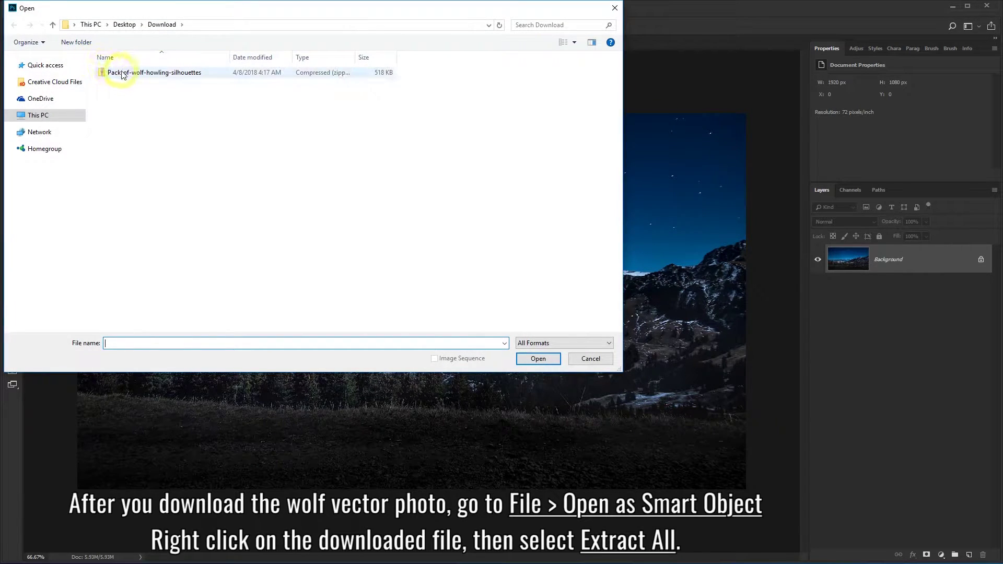
click(153, 78)
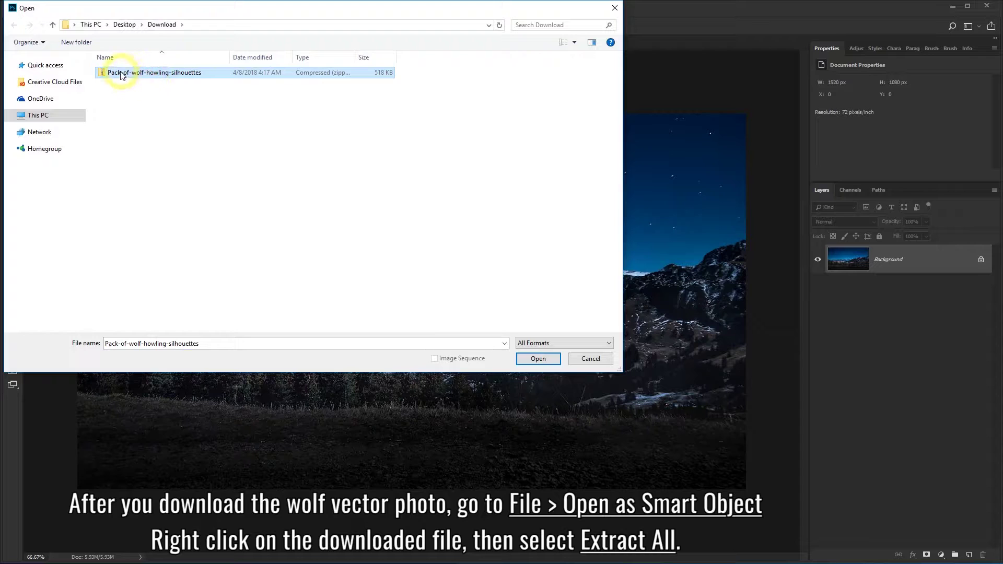
right_click(193, 77)
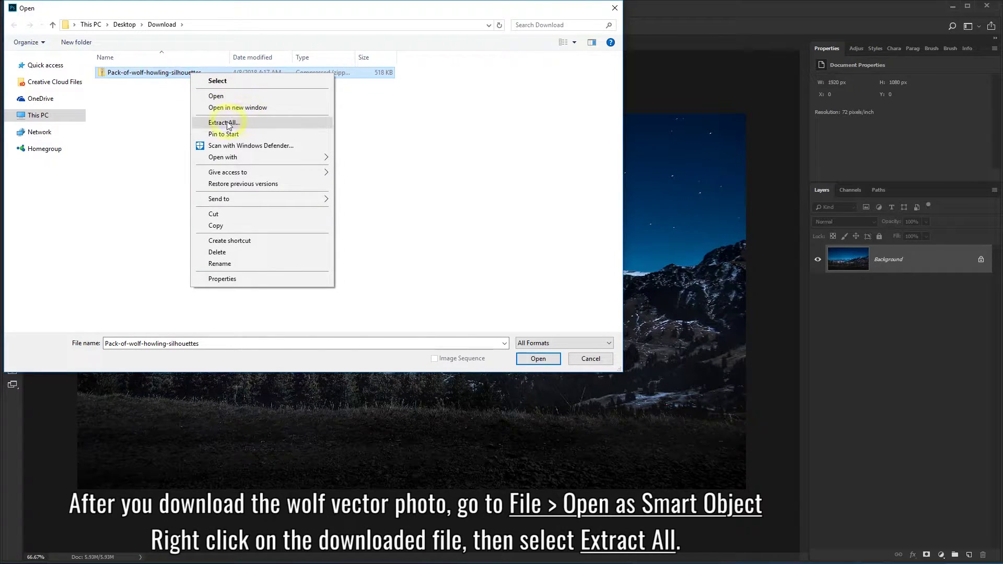
click(246, 126)
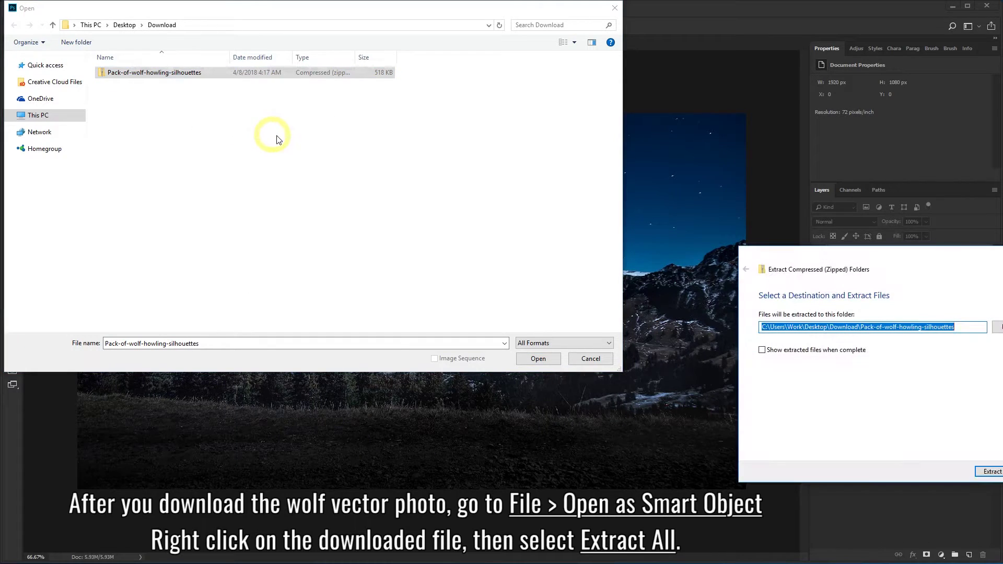
drag(788, 254, 363, 105)
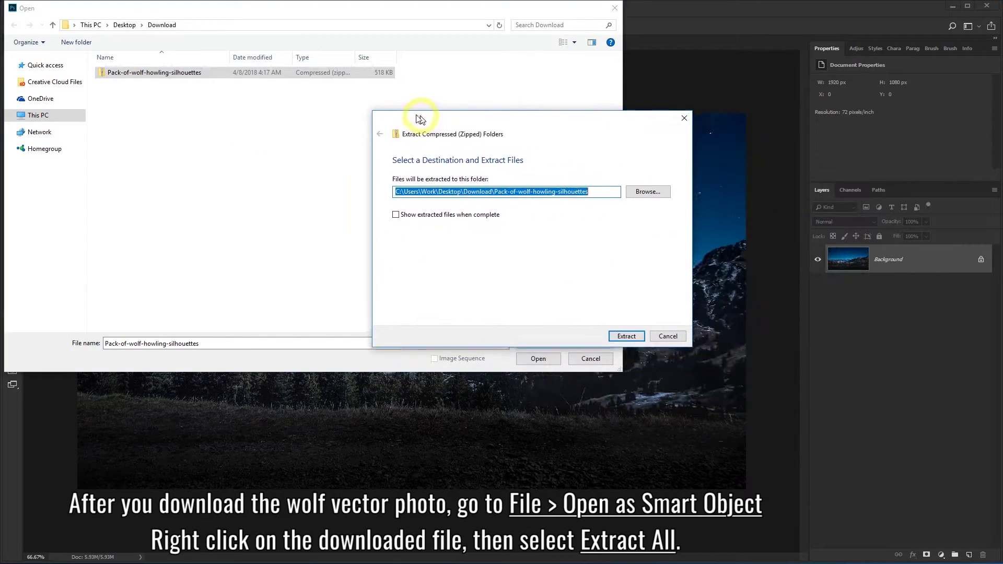
click(336, 201)
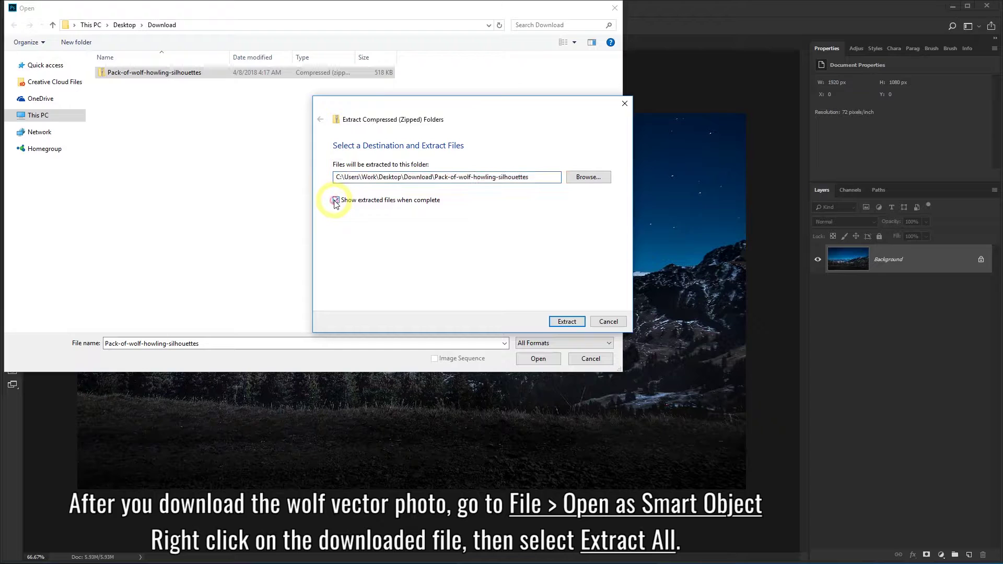
click(578, 322)
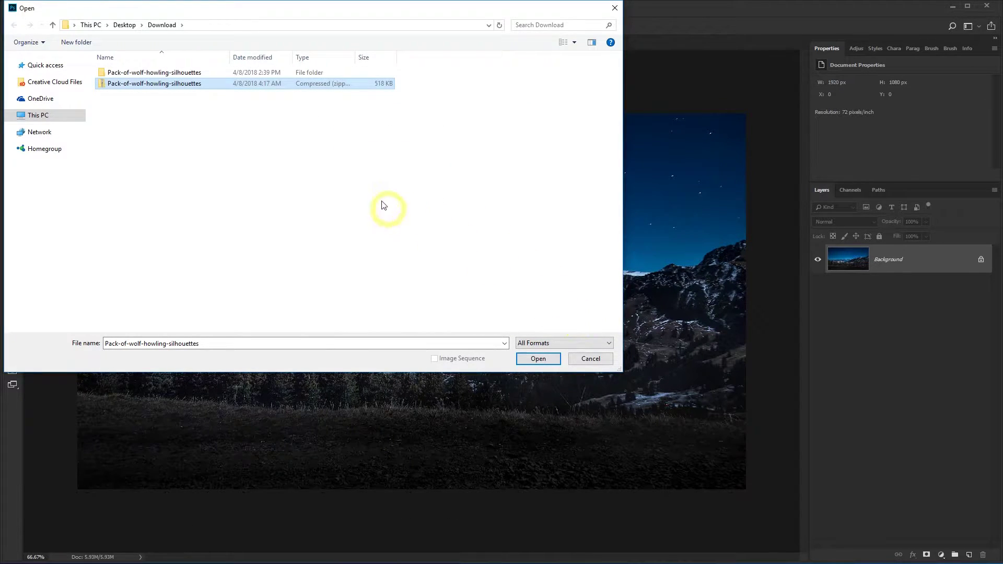
Step: Open the EPS file 128293-ORWX4T-930 from the Pack-of-wolf-howling-silhouettes folder
click(200, 76)
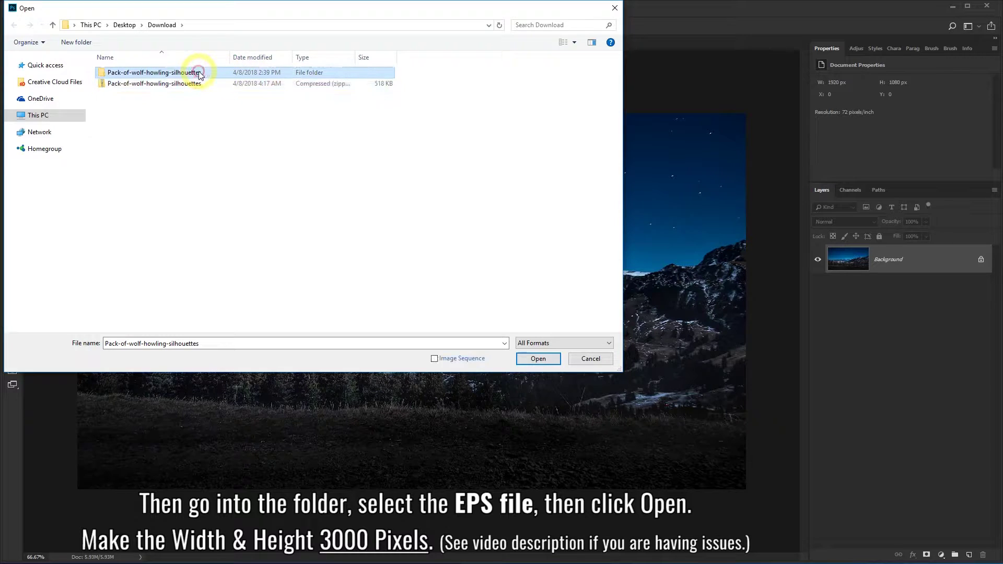
double_click(200, 75)
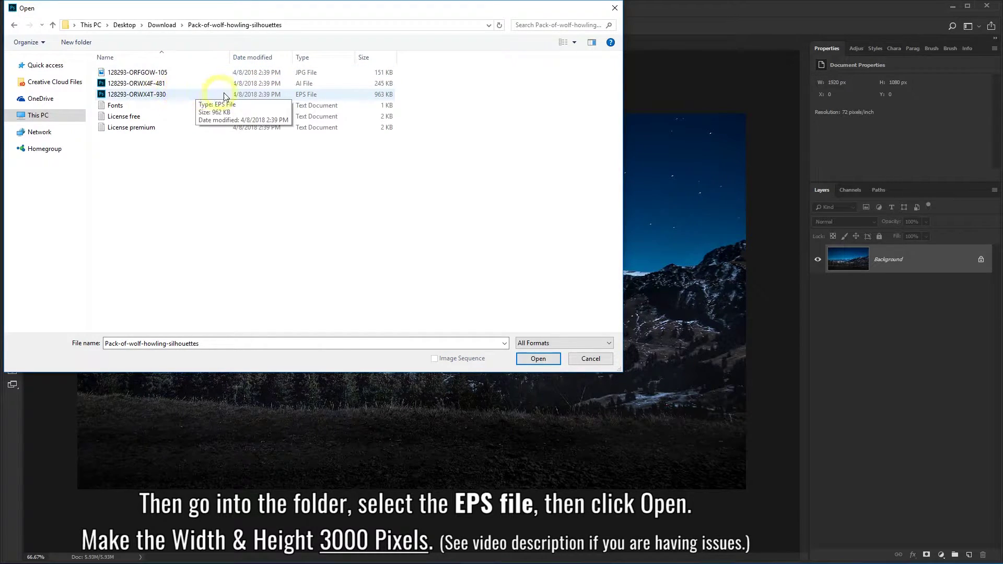
click(300, 97)
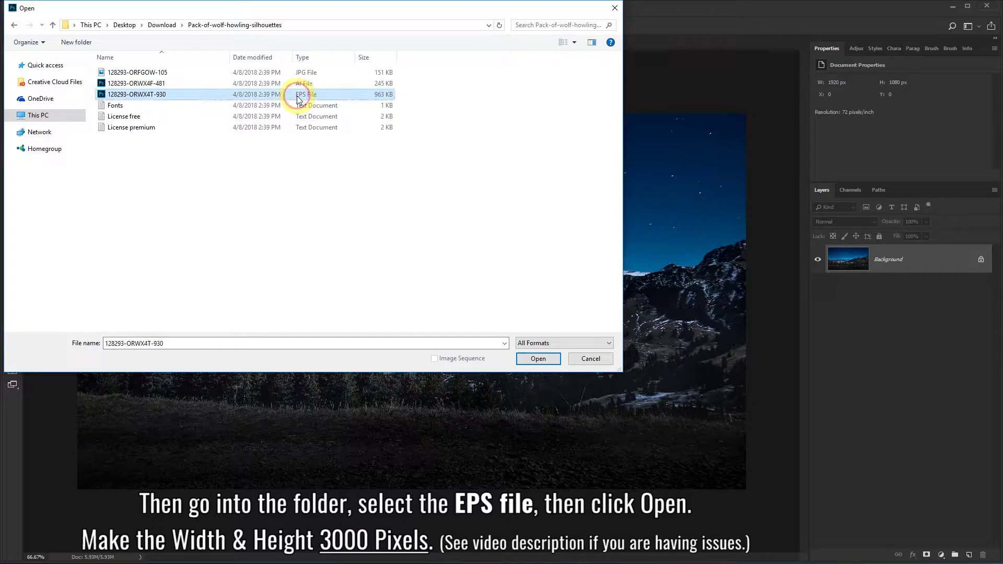
click(547, 360)
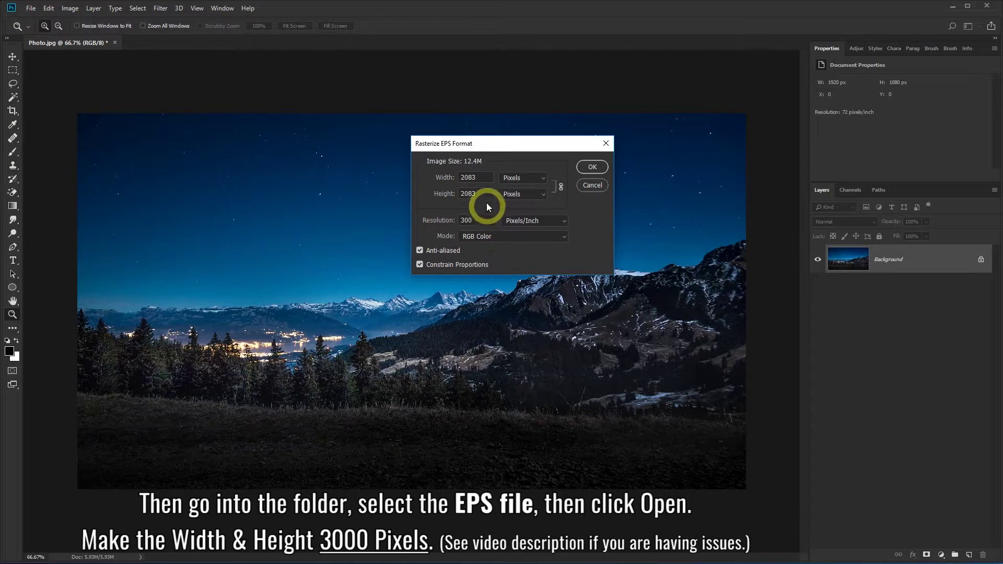
Step: Rasterize the wolf EPS at 3000 × 3000 pixels
double_click(482, 179)
text(3000)
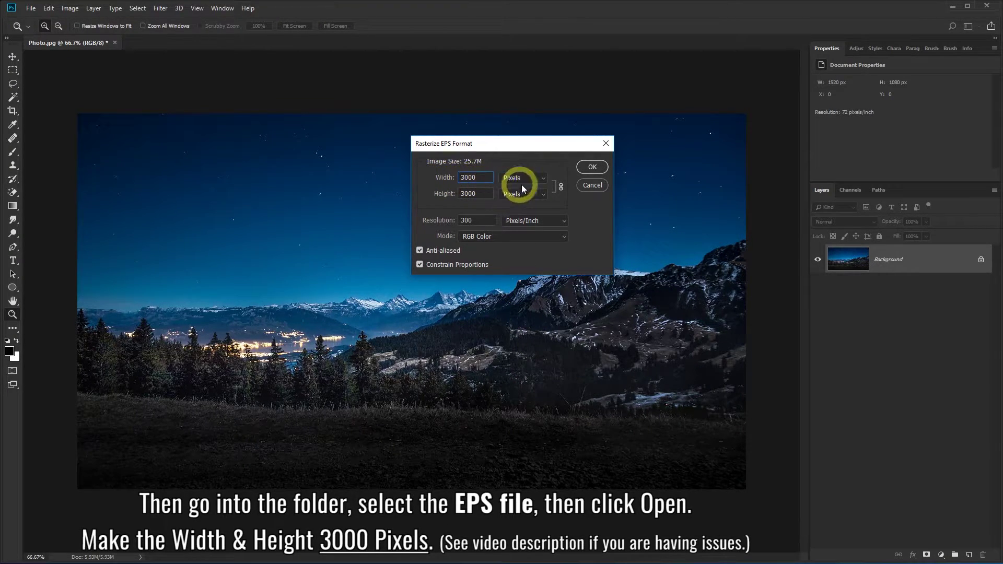
click(592, 169)
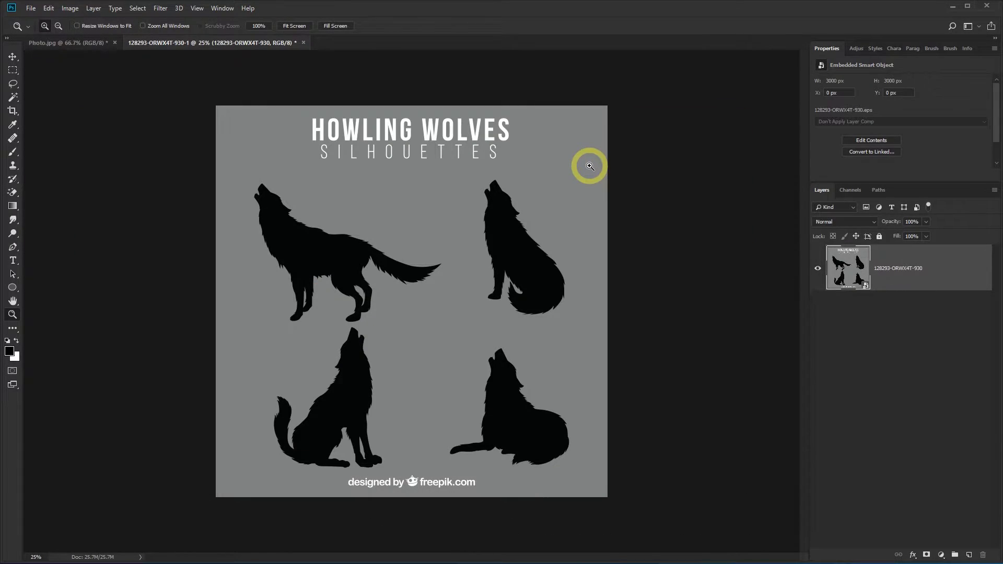
Step: Magic Wand-select the top-right howling wolf, copy it, and return to Photo.jpg
click(14, 100)
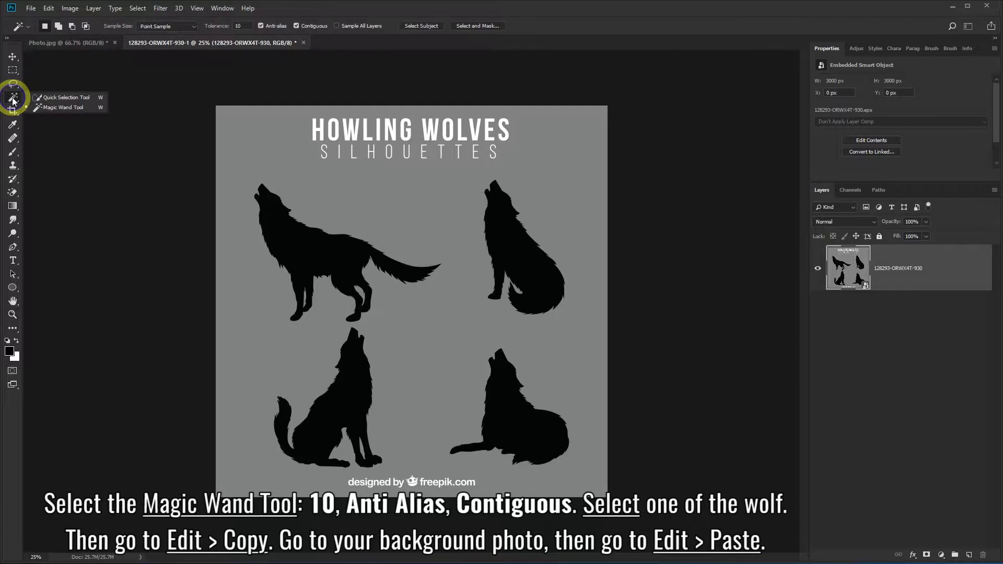
click(51, 108)
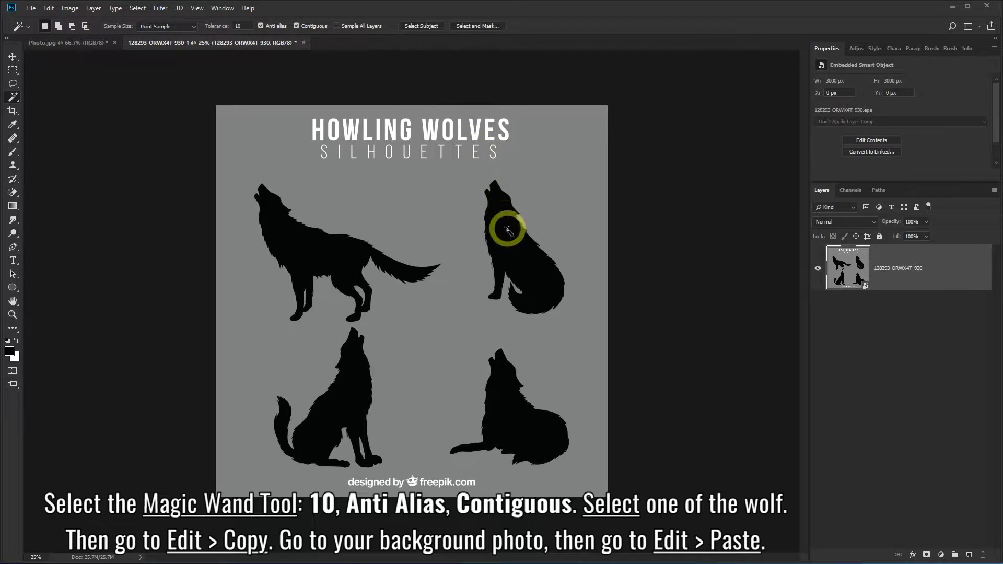
click(514, 247)
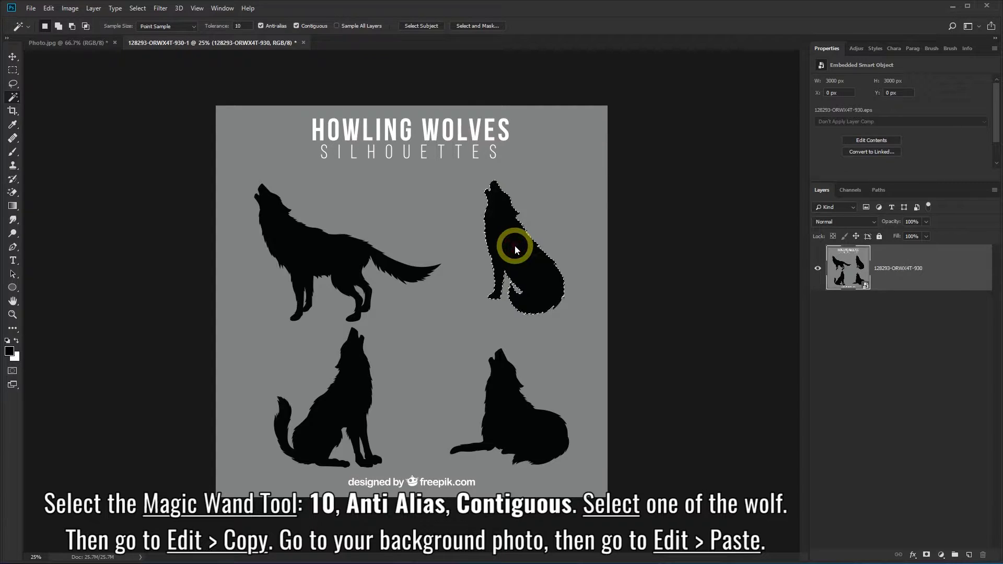
click(49, 8)
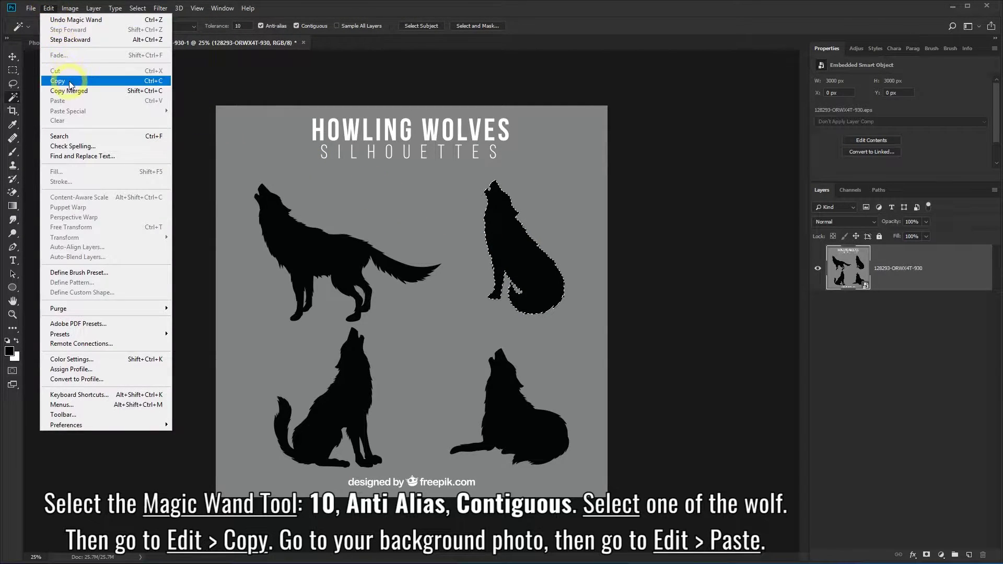
click(60, 82)
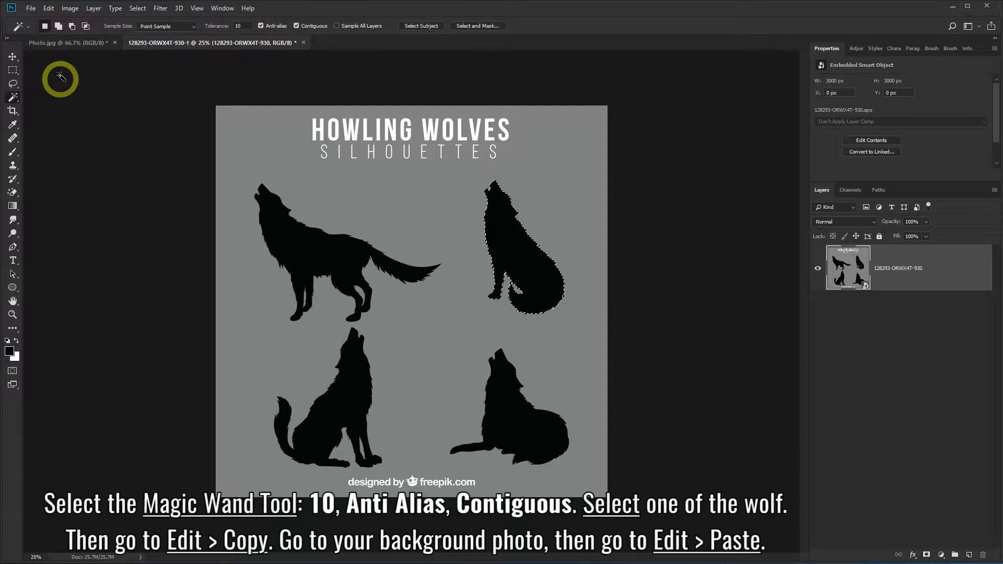
click(70, 46)
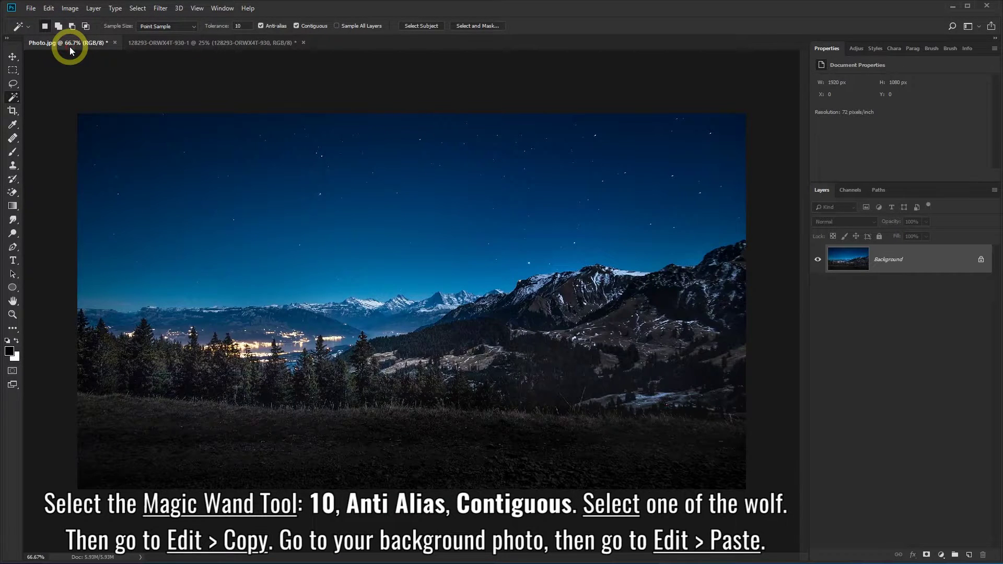
Step: Paste the wolf onto the photo as Layer 1 and close the wolf document unsaved
click(48, 8)
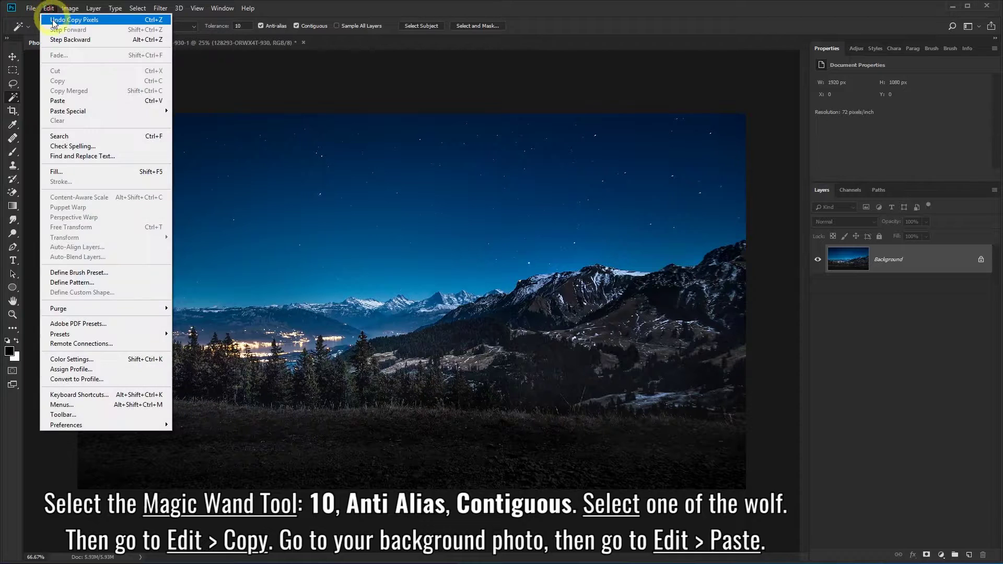
click(70, 102)
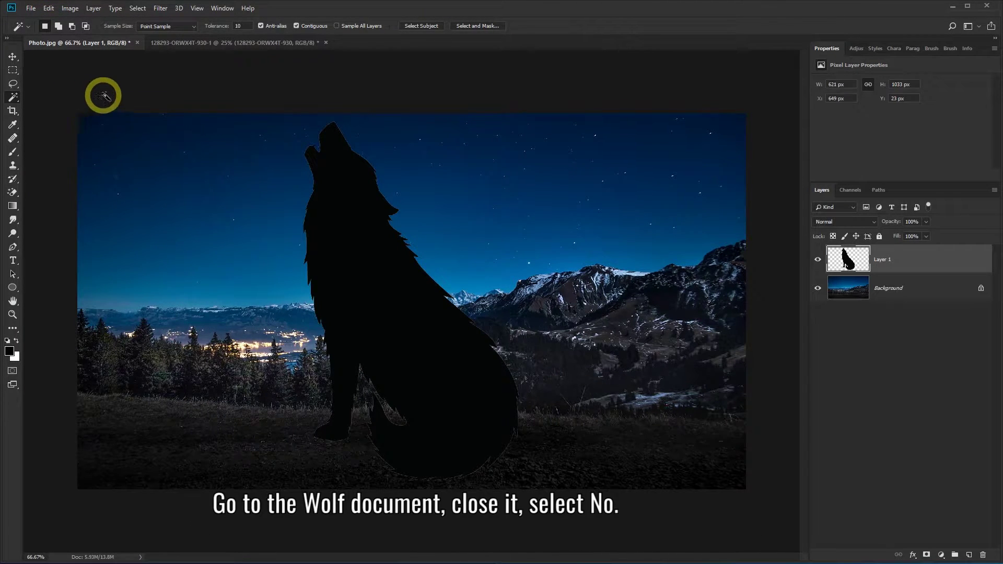
click(248, 43)
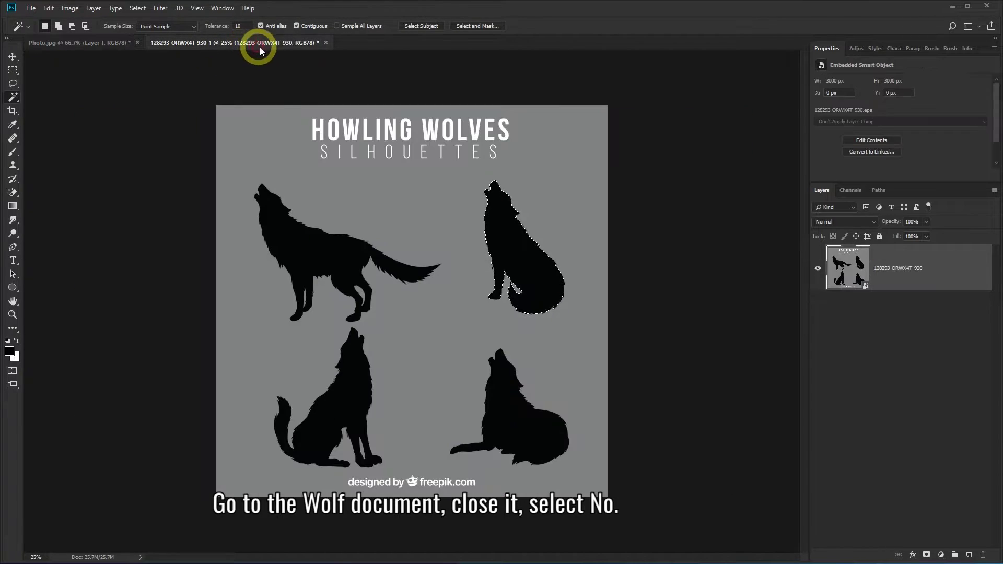
click(326, 43)
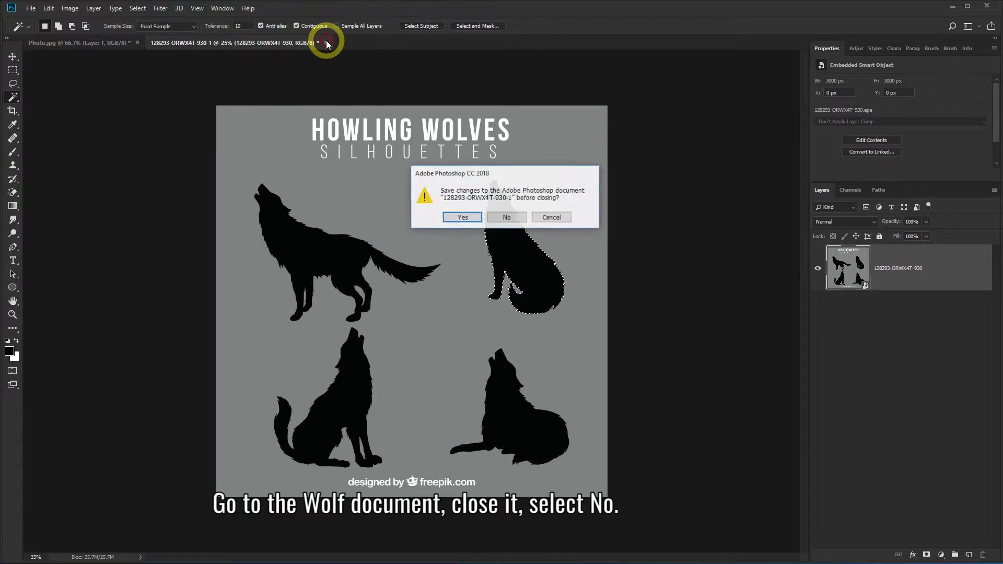
click(507, 217)
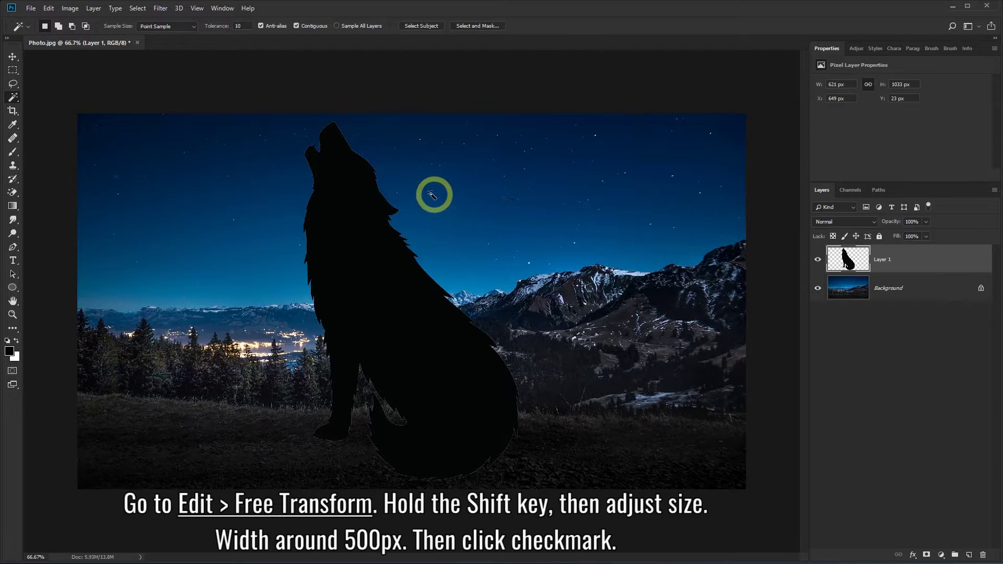
Step: Free Transform the wolf to about 500 × 832 px and move it onto the hillside
click(49, 8)
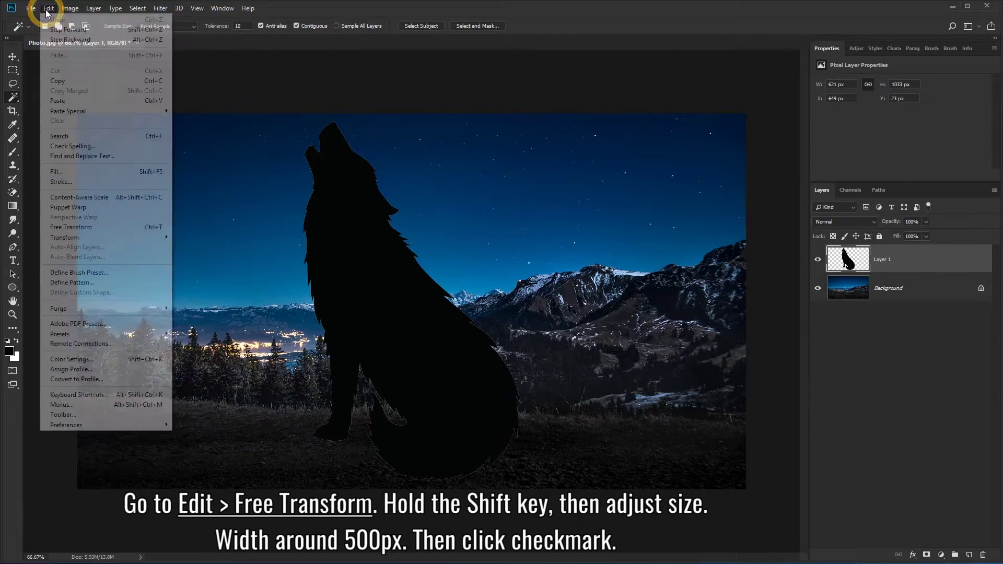
click(101, 231)
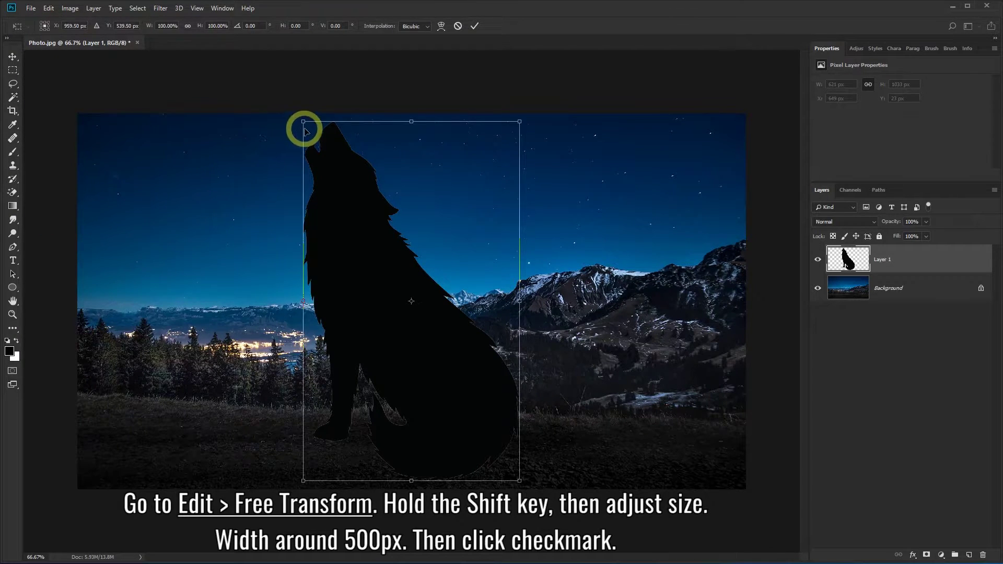
drag(304, 123, 345, 193)
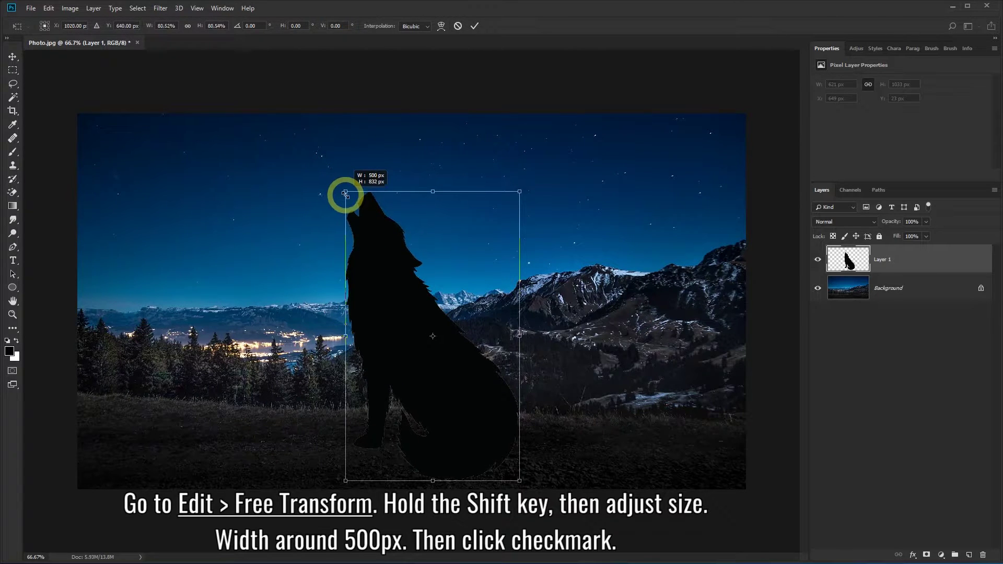
drag(390, 278, 366, 265)
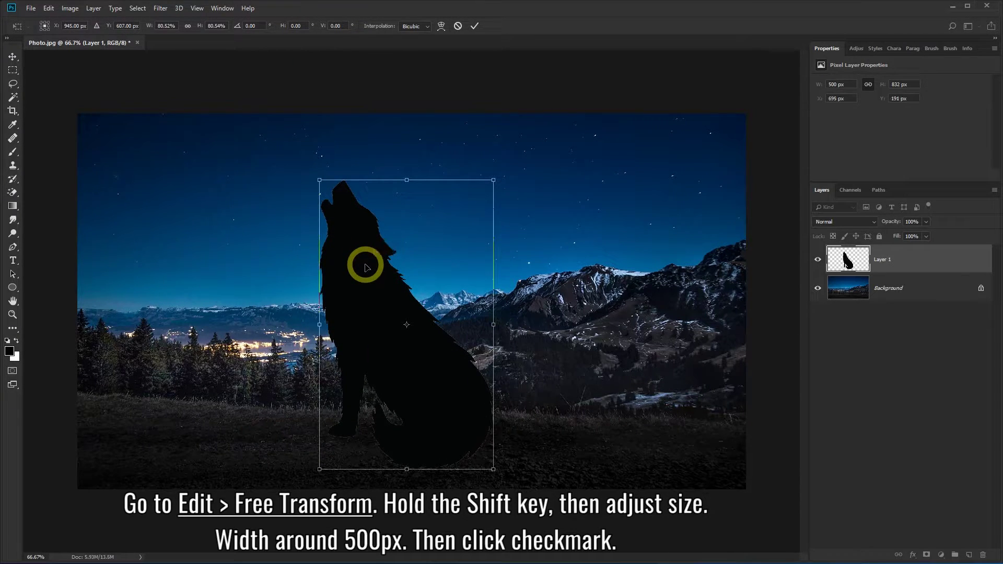
key(w)
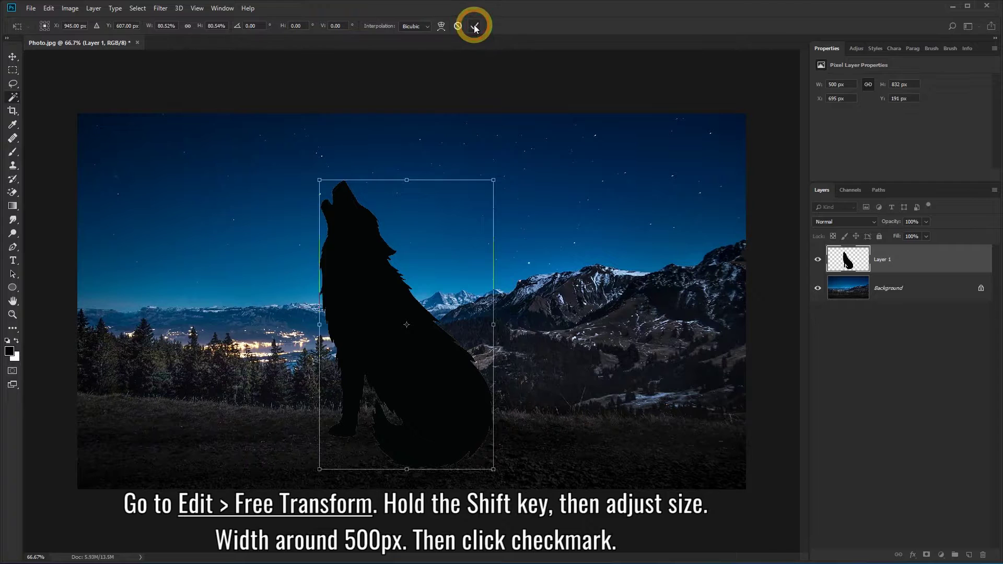
click(475, 26)
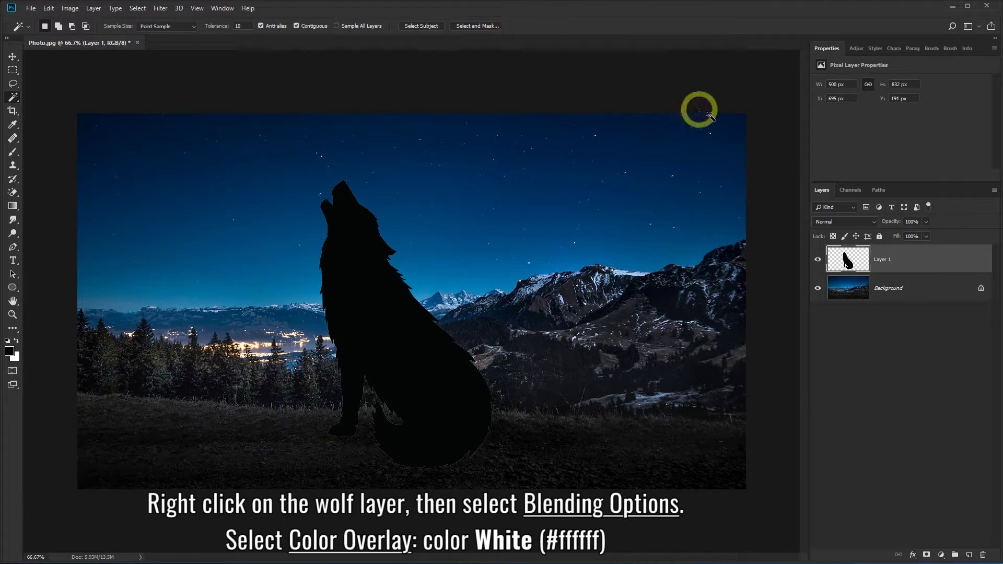
Step: Give Layer 1 a #ffffff Color Overlay layer style
right_click(903, 258)
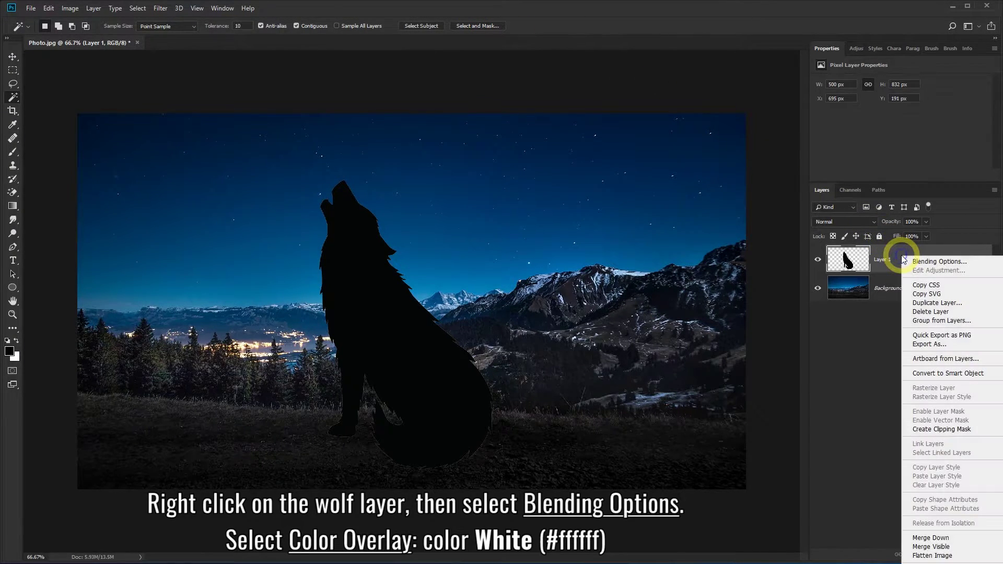
click(910, 262)
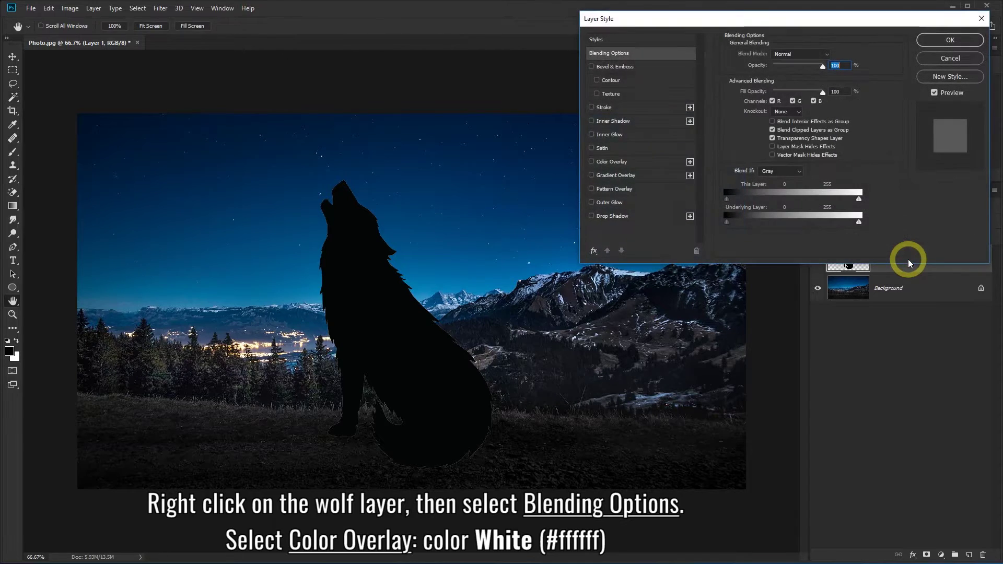
click(627, 162)
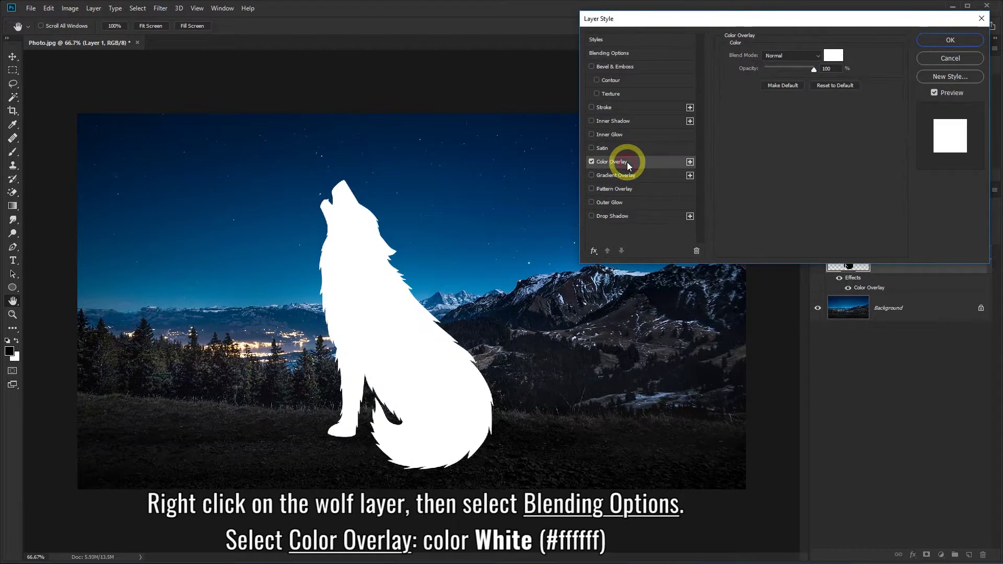
click(822, 59)
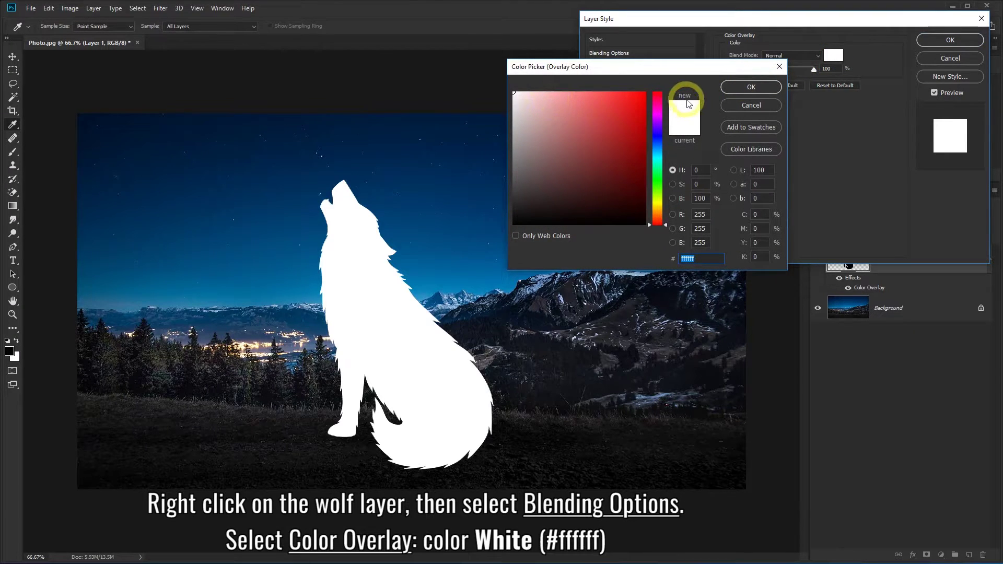
click(735, 87)
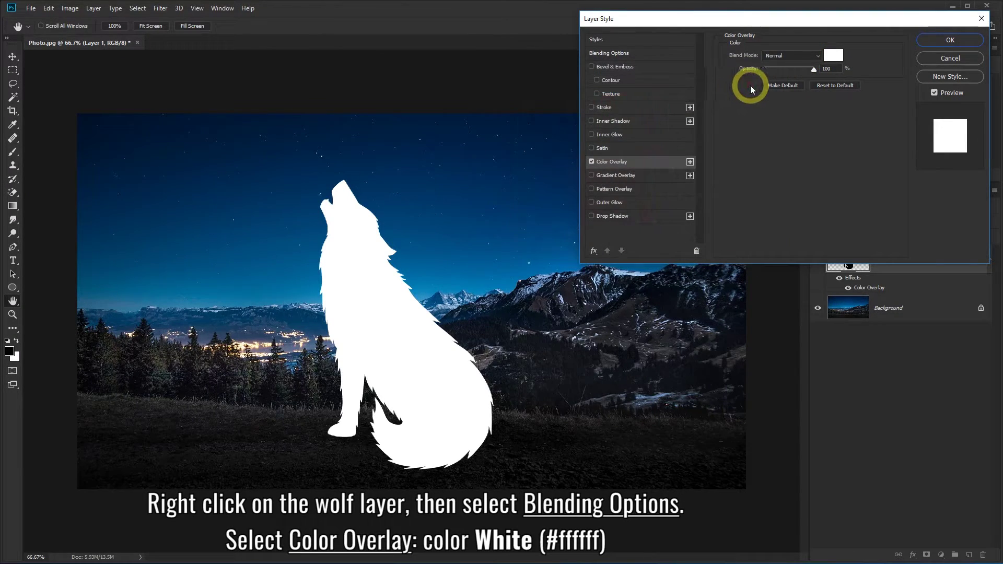
click(929, 40)
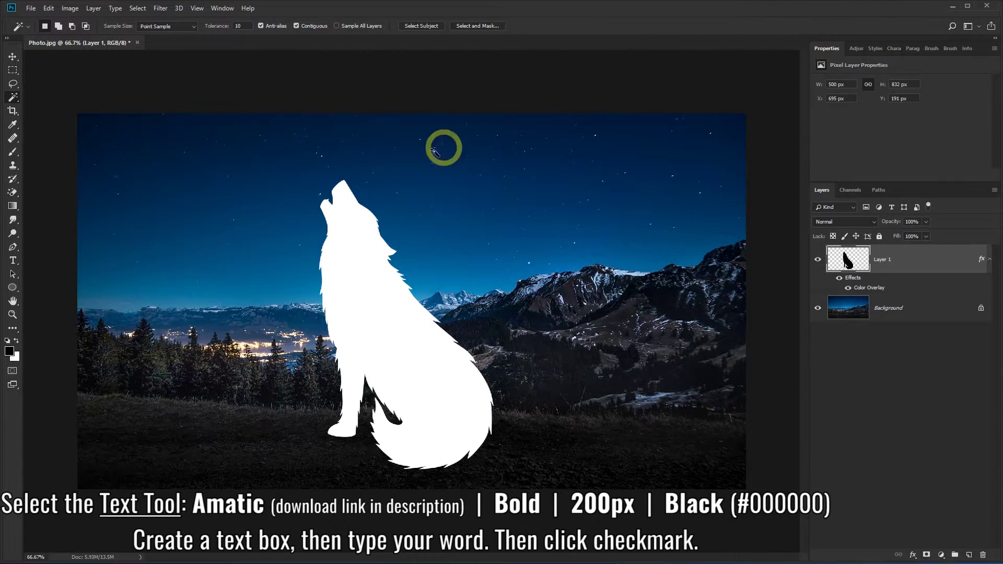
Step: Type 'THE' in black Amatic Bold 200 px across the wolf's neck
click(14, 265)
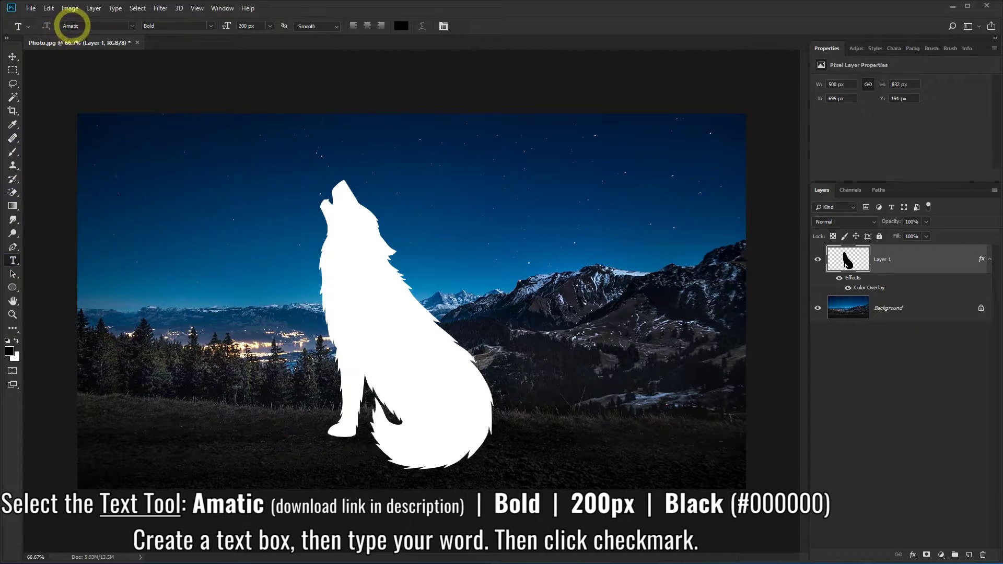
click(80, 26)
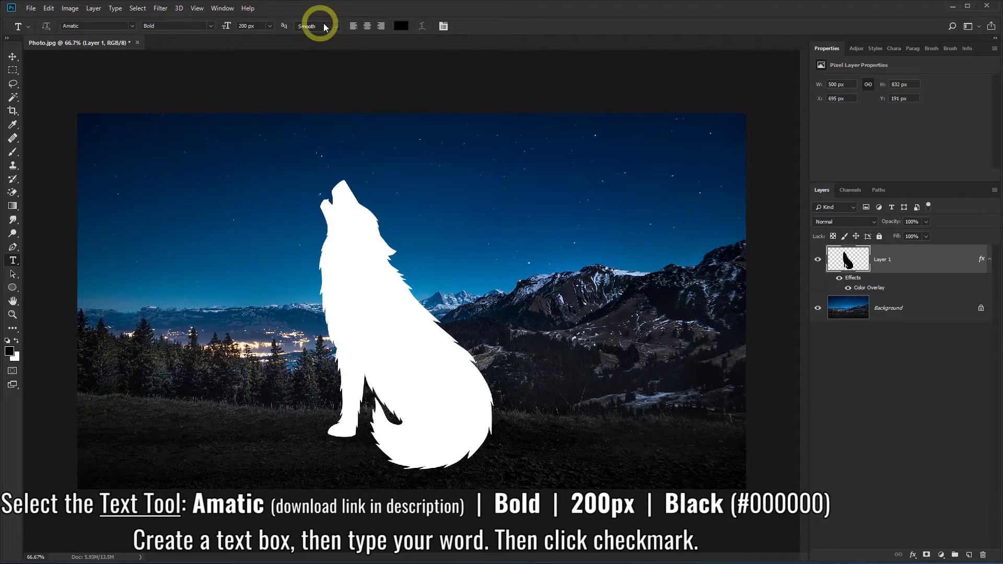
click(401, 26)
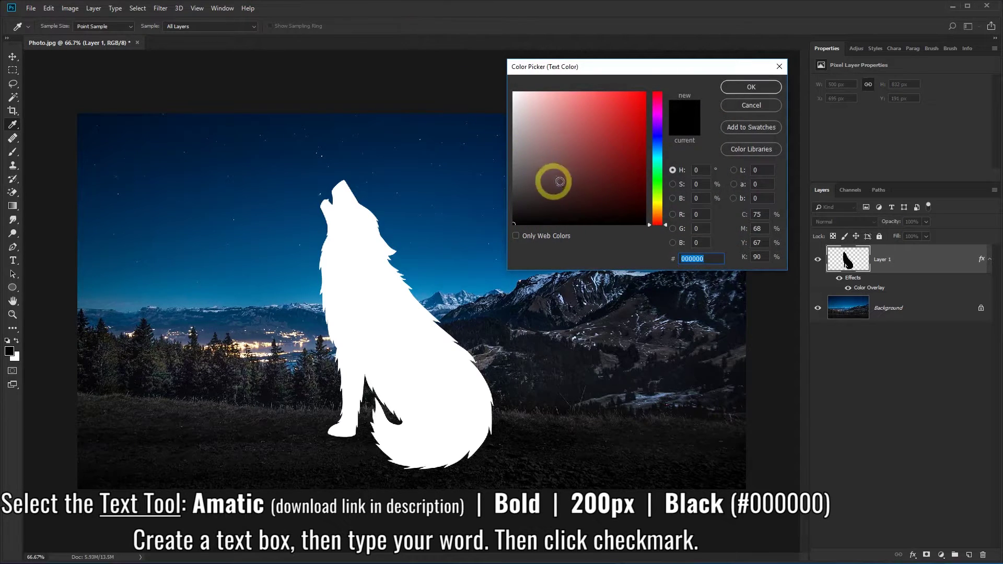
click(760, 91)
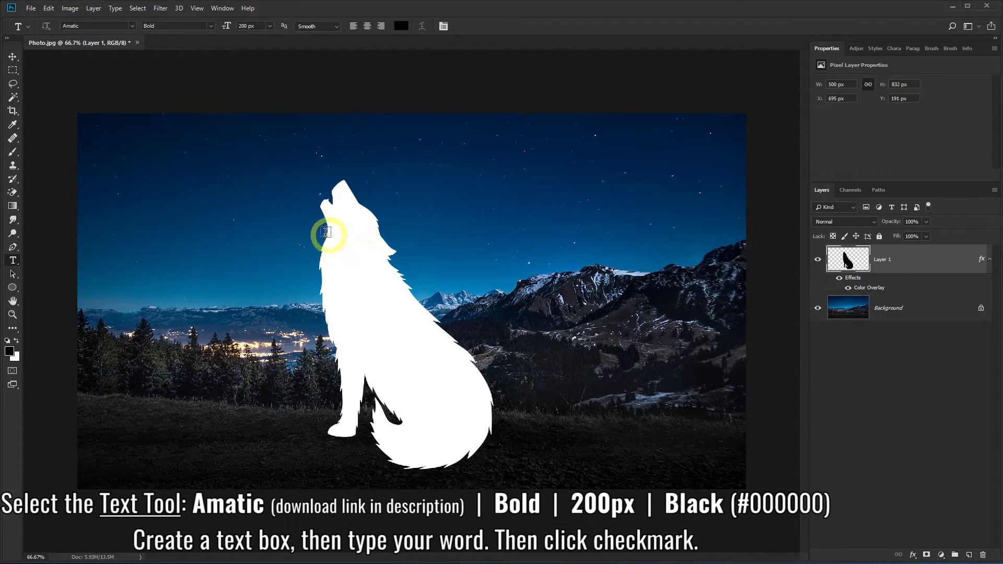
mouse_move(319, 226)
mouse_down()
mouse_move(400, 268)
mouse_move(403, 285)
mouse_up()
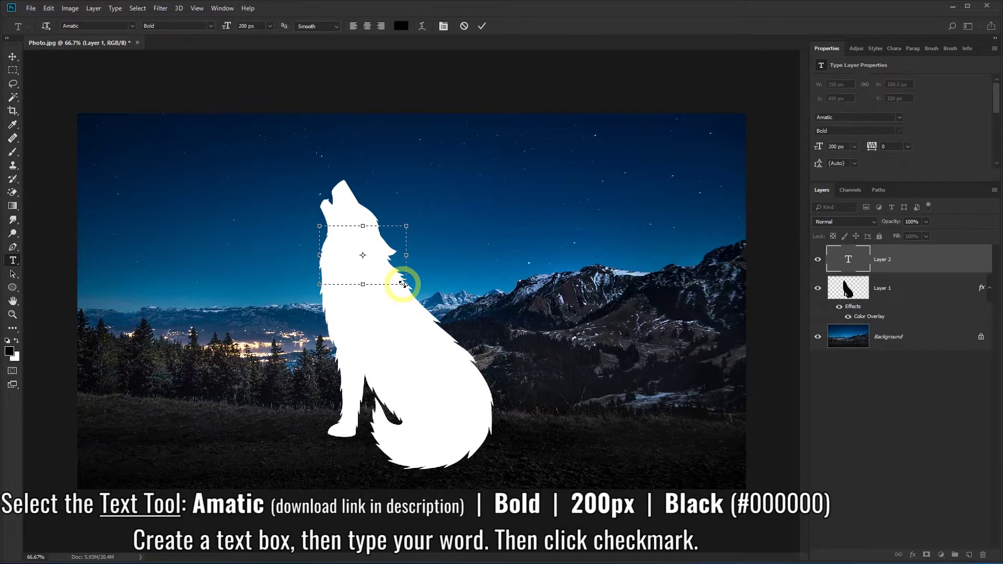
text(TH)
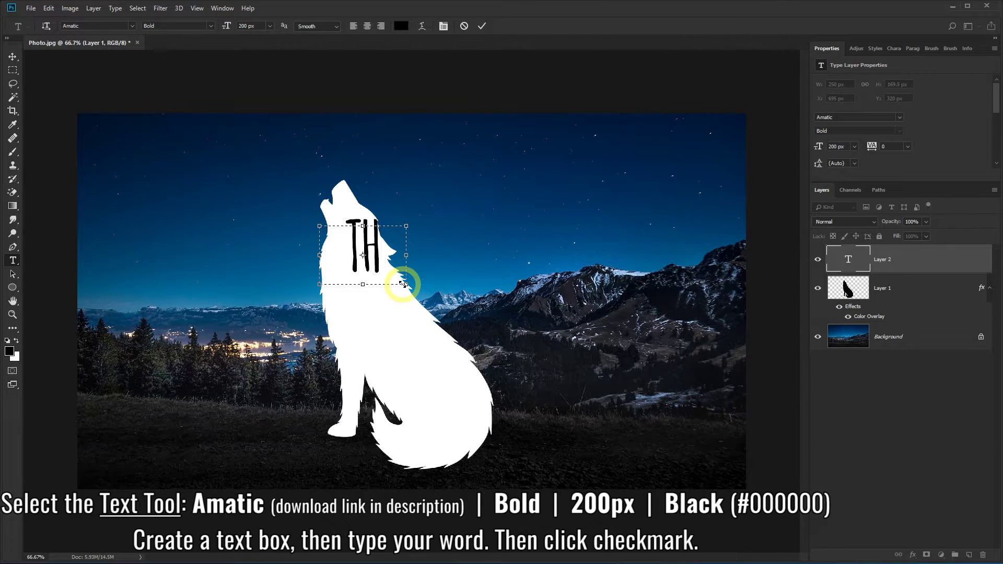
text(E)
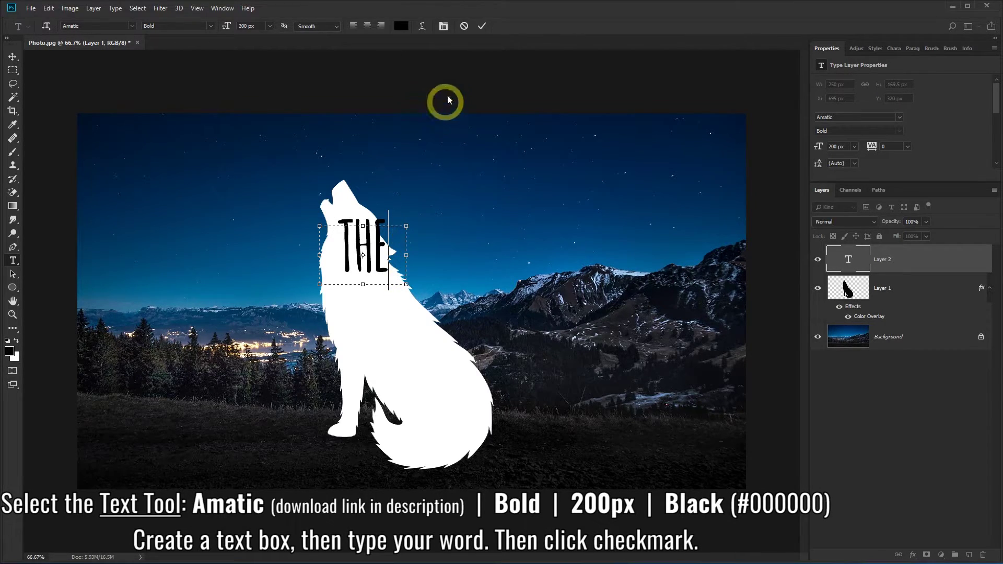
click(480, 26)
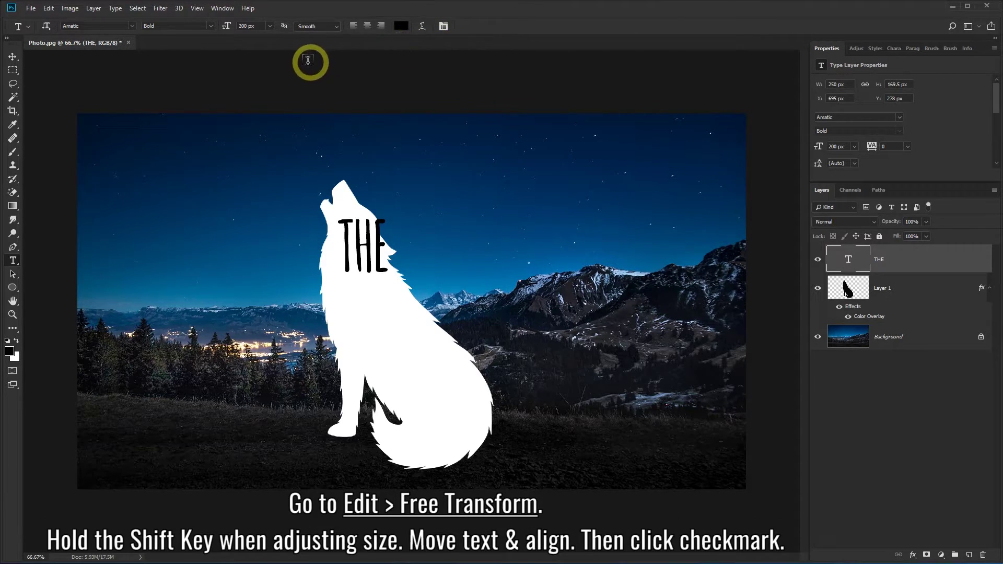
Step: Free Transform THE down to 78.79% and position it inside the wolf's raised head
click(48, 8)
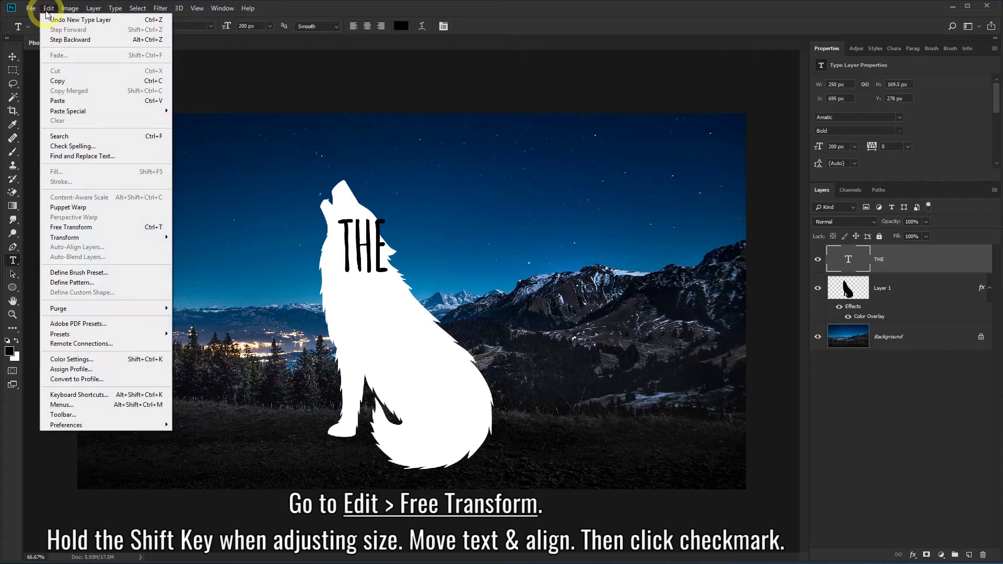
click(70, 228)
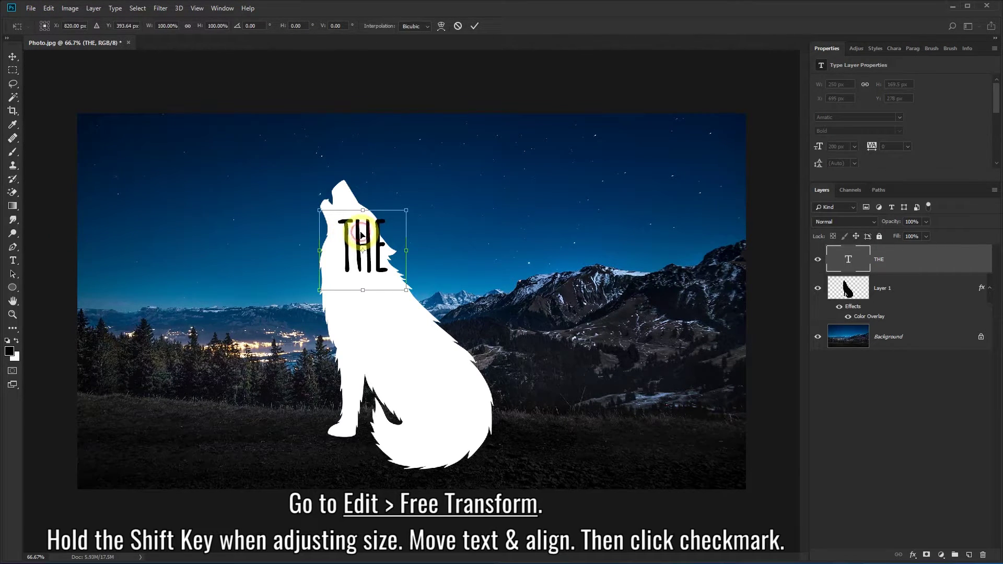
drag(361, 235, 352, 228)
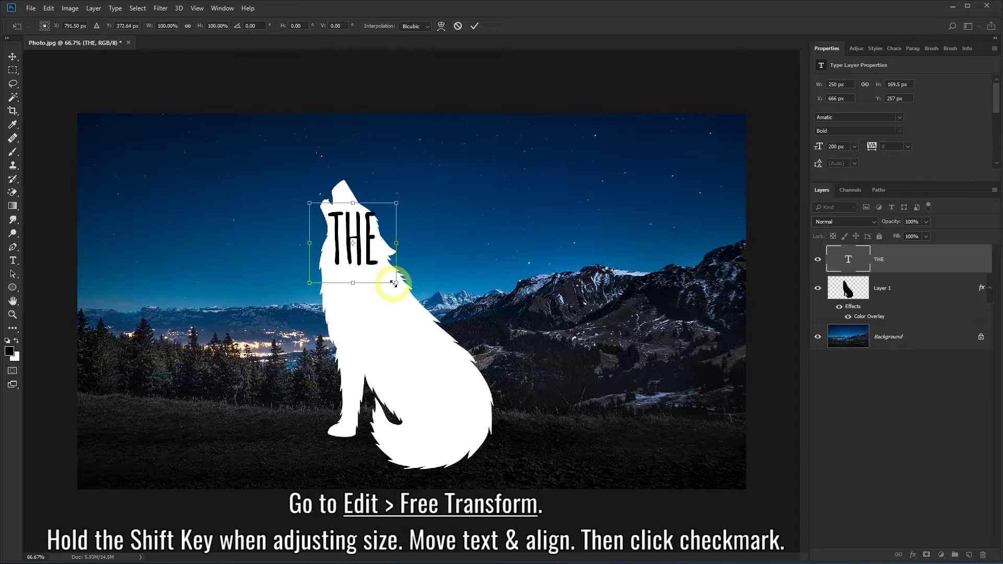
drag(393, 283, 371, 271)
drag(355, 227, 360, 228)
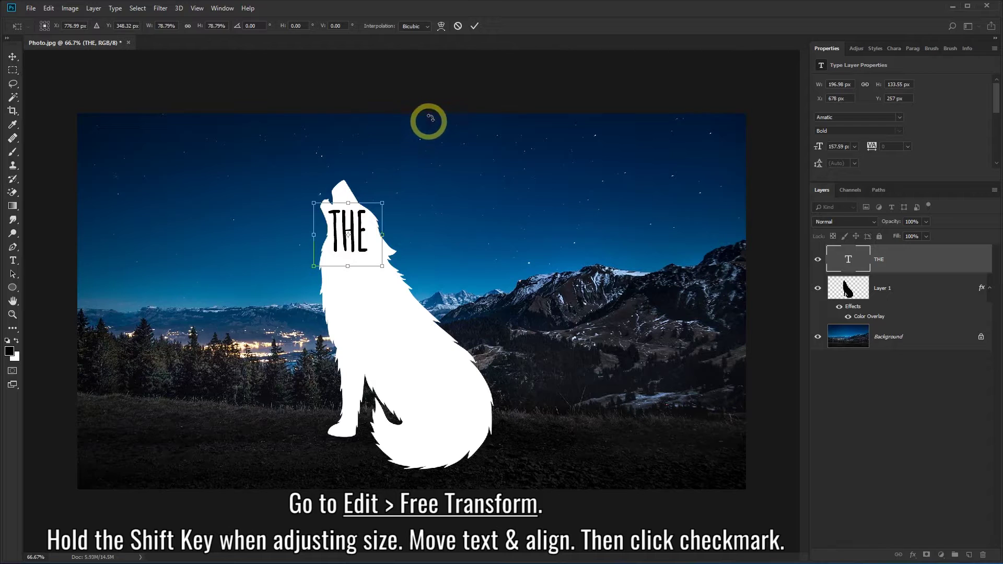
click(472, 27)
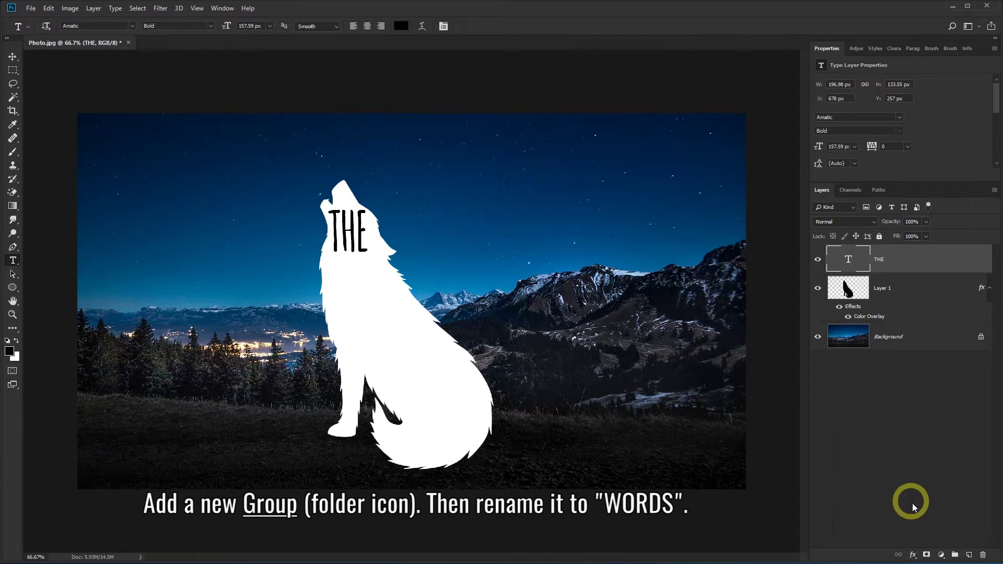
Step: Create a layer group named WORDS and move the THE text layer into it
click(955, 555)
text(WORDS)
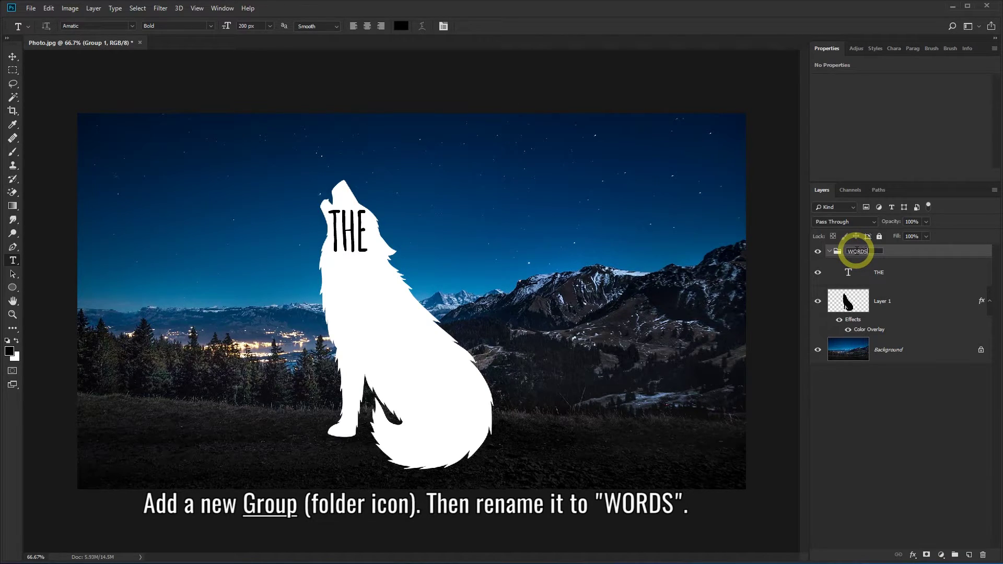
click(899, 253)
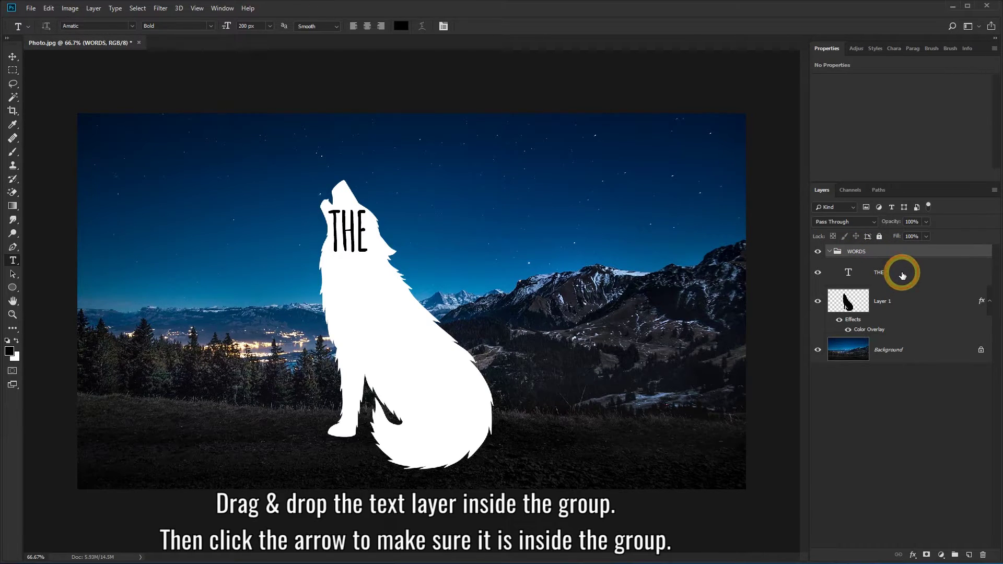
drag(902, 276, 856, 255)
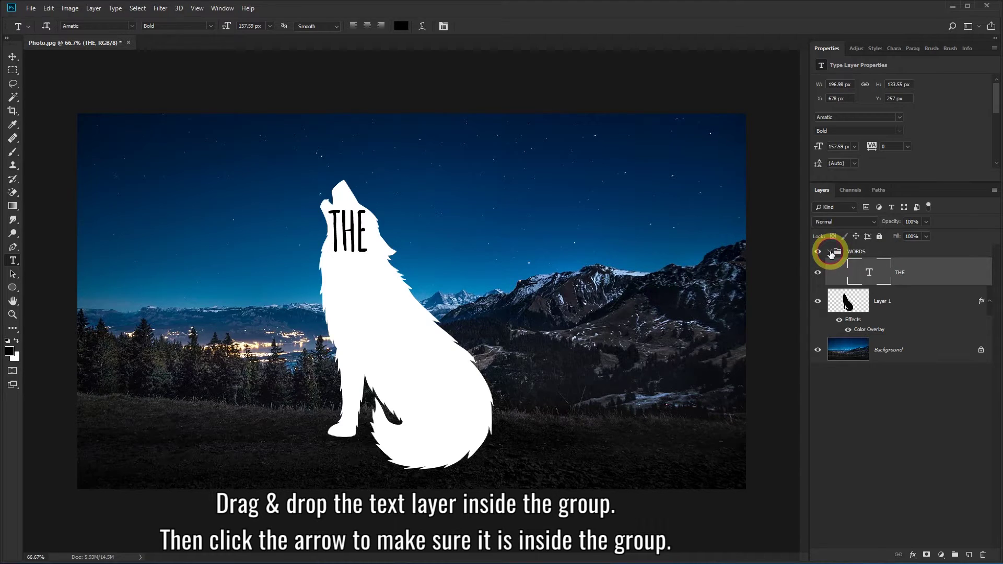
click(830, 255)
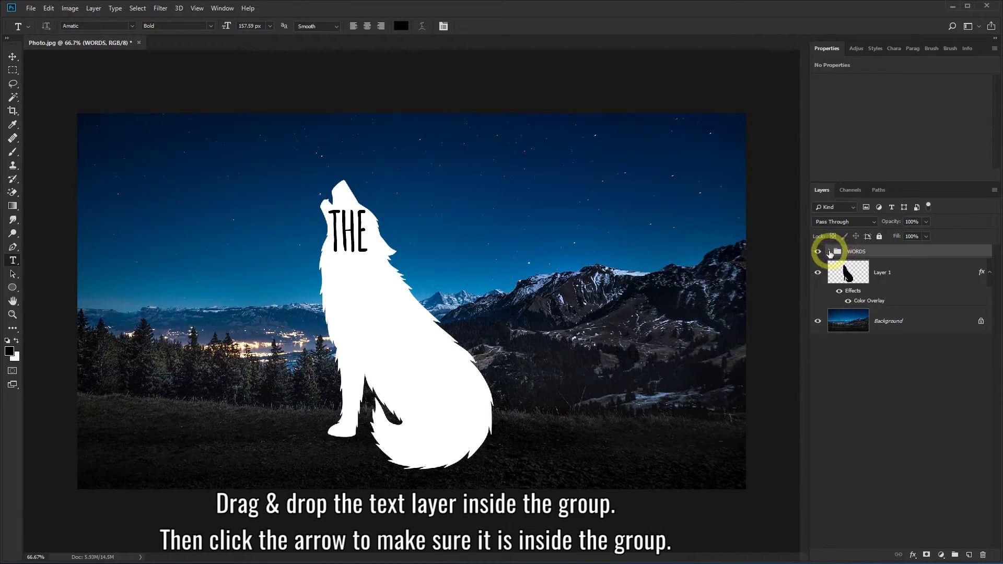
click(830, 252)
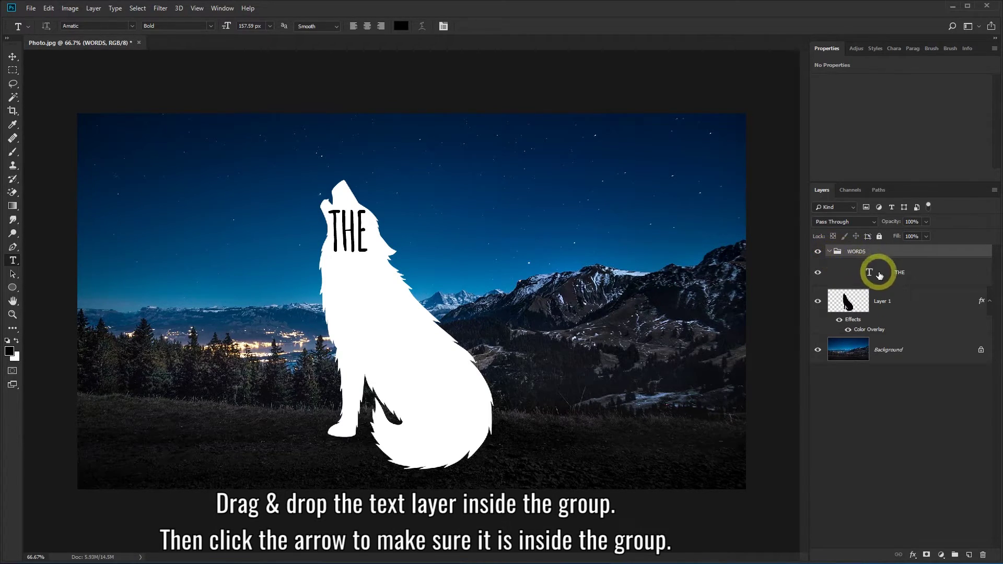
Step: Give the WORDS group 0% Fill Opacity and Shallow Knockout in its Blending Options
right_click(884, 253)
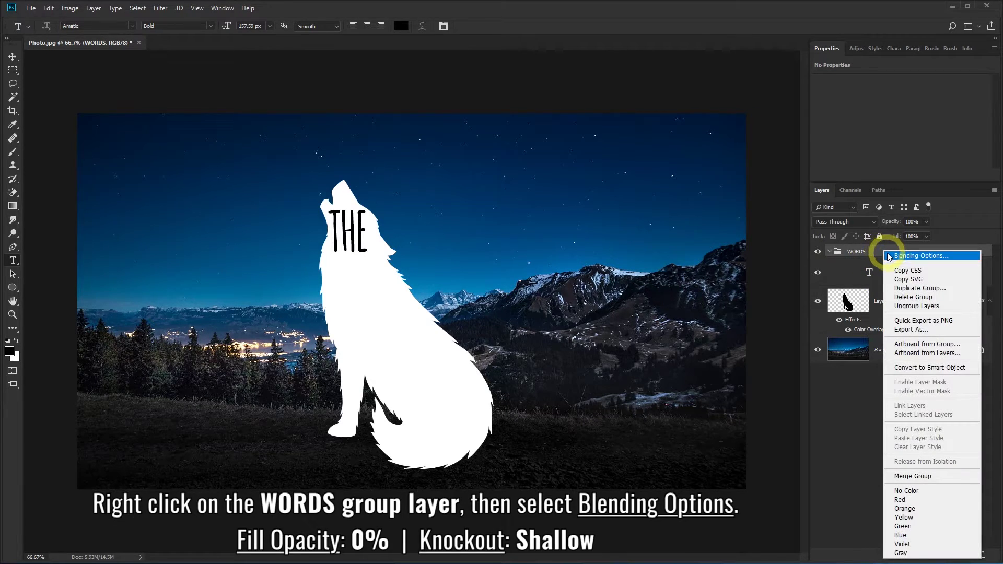
click(892, 256)
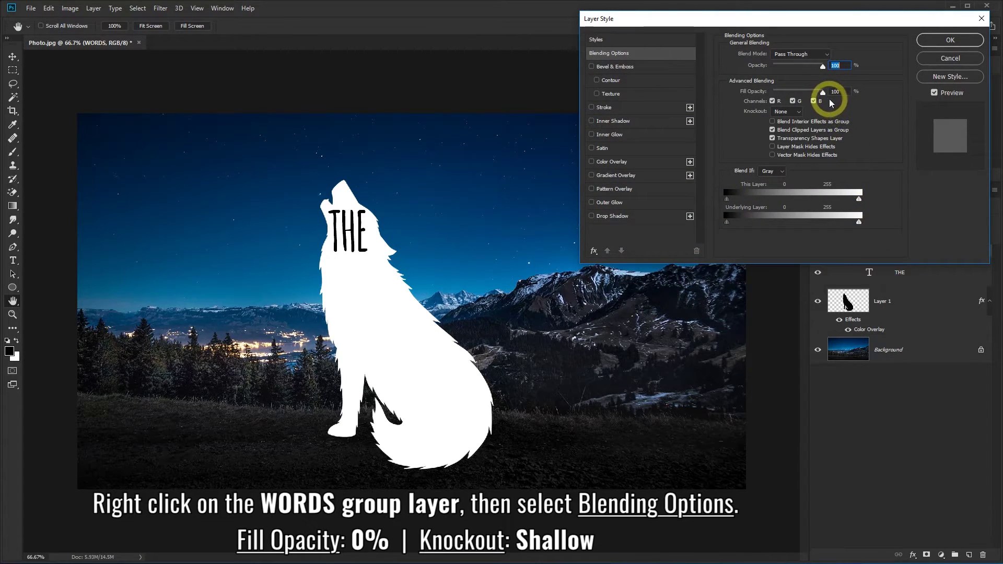
drag(823, 95, 769, 92)
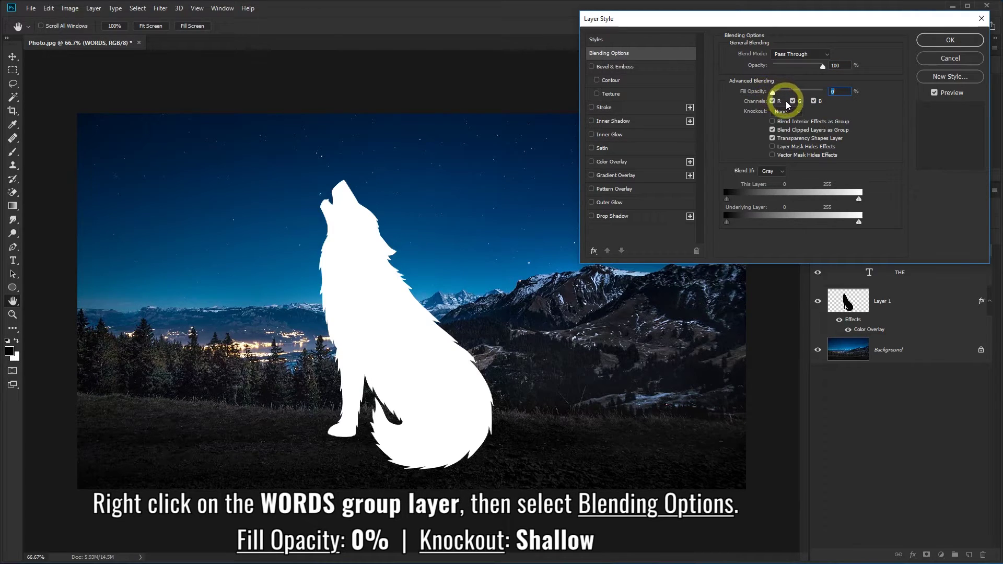
click(797, 112)
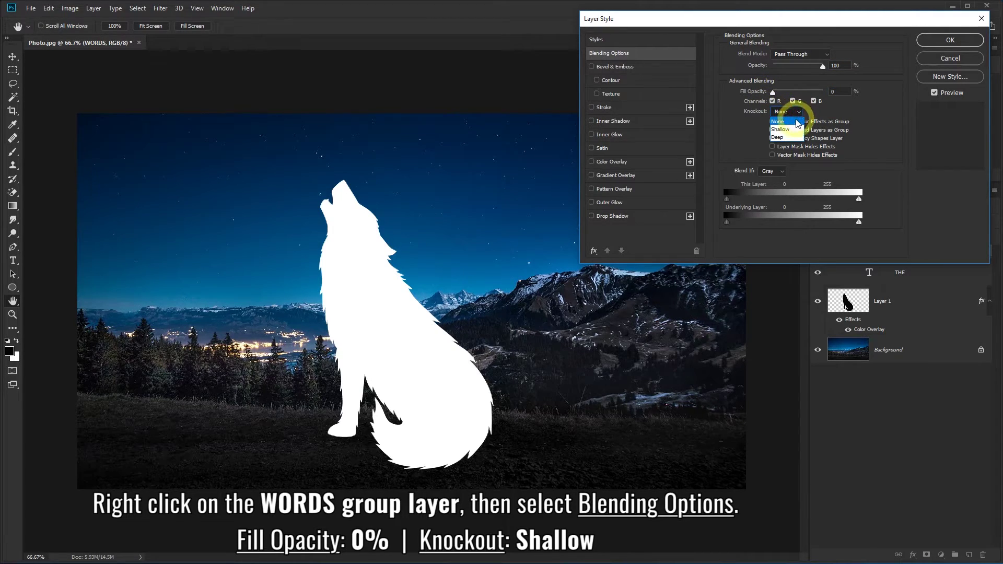
click(785, 131)
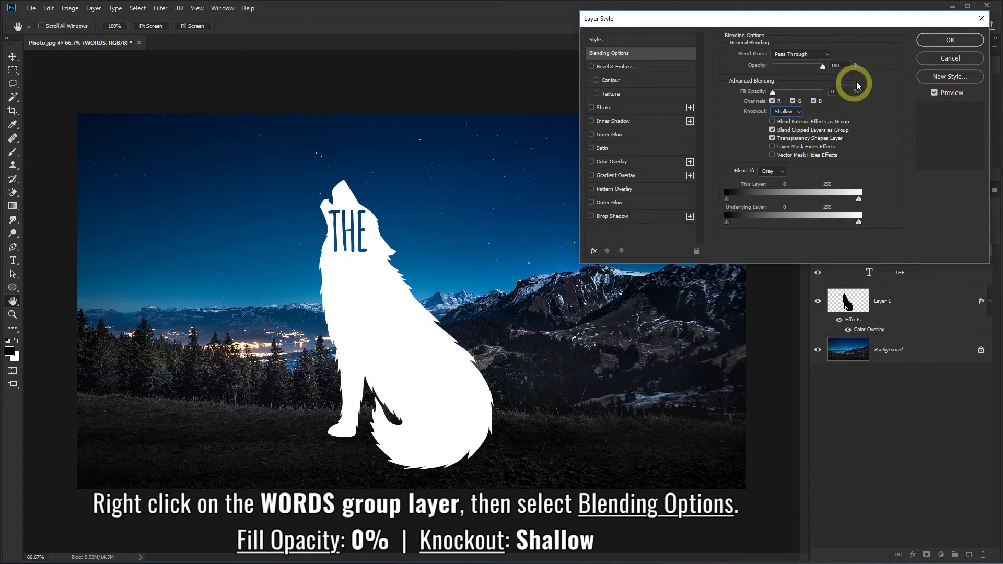
click(929, 42)
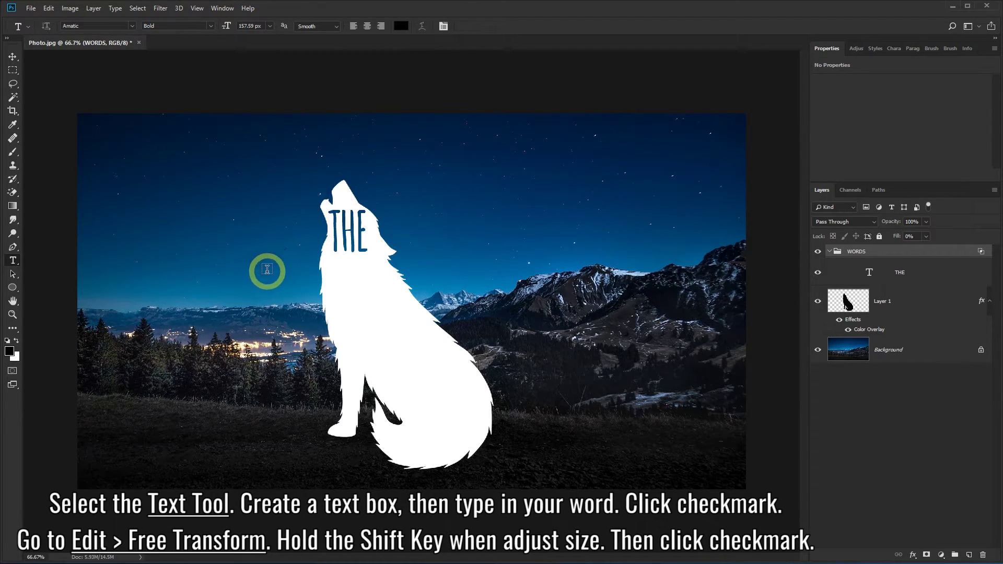
Step: Add a 90 px text box below THE reading STORY OF A
drag(260, 267, 472, 330)
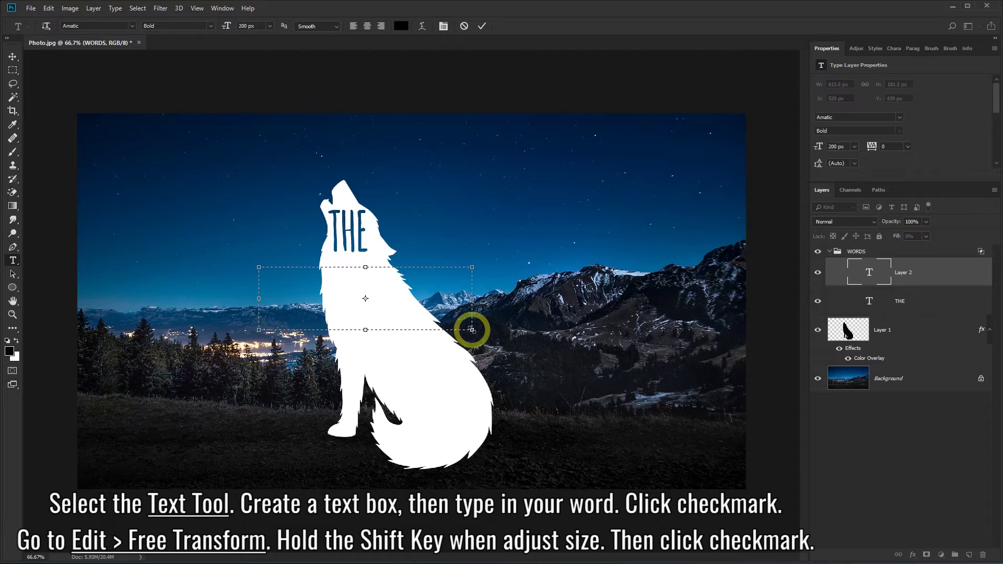
click(253, 26)
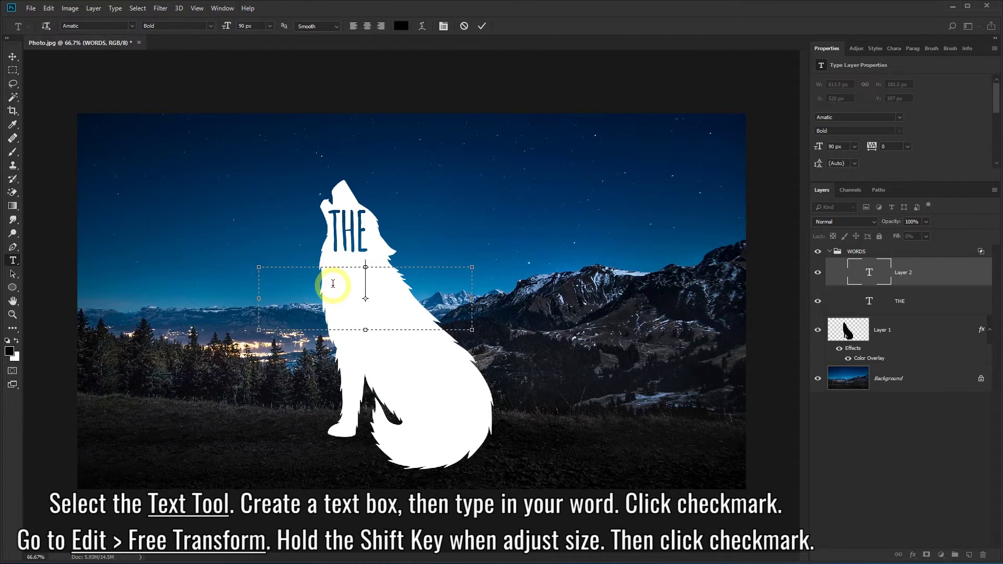
text(STORY OF)
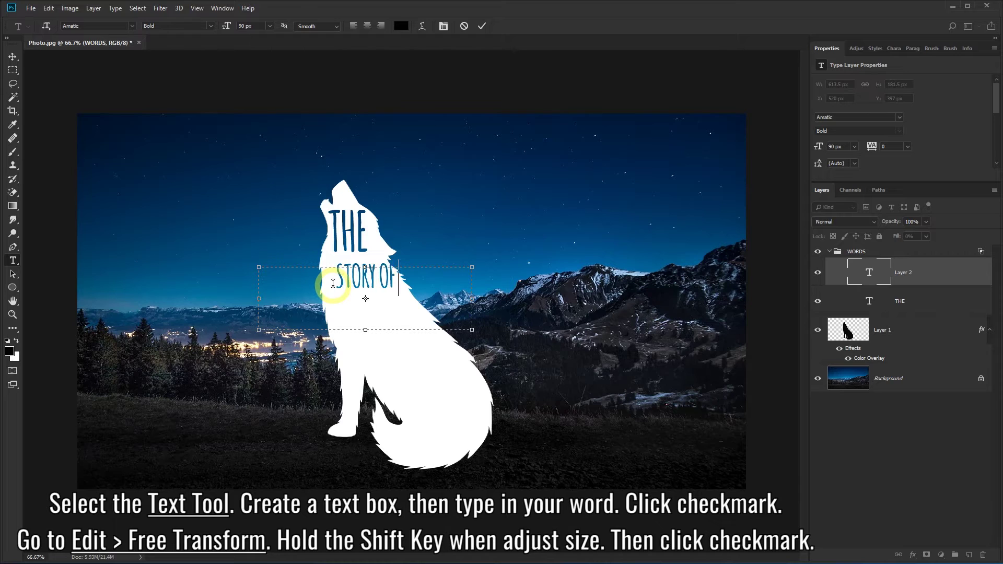
text( A)
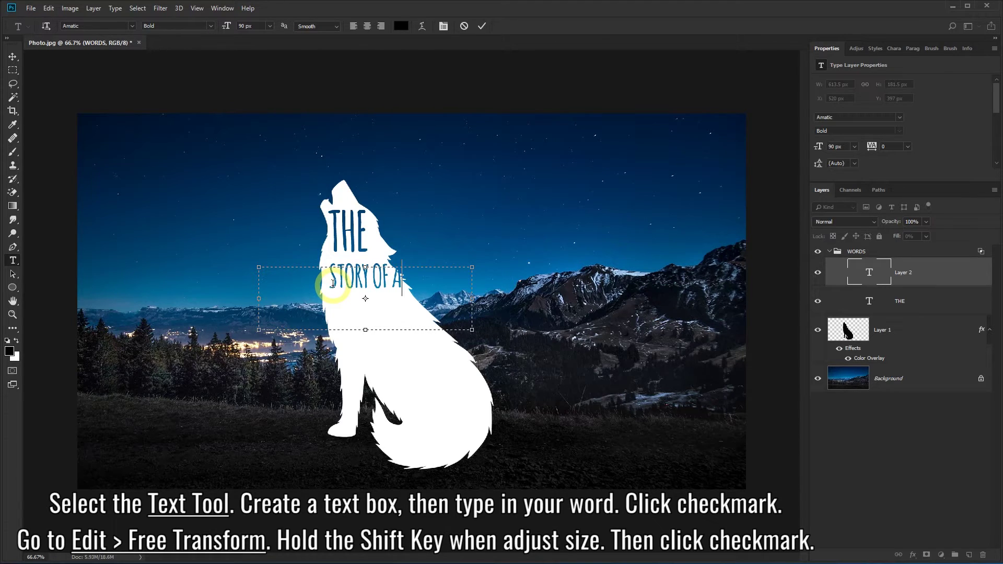
click(481, 26)
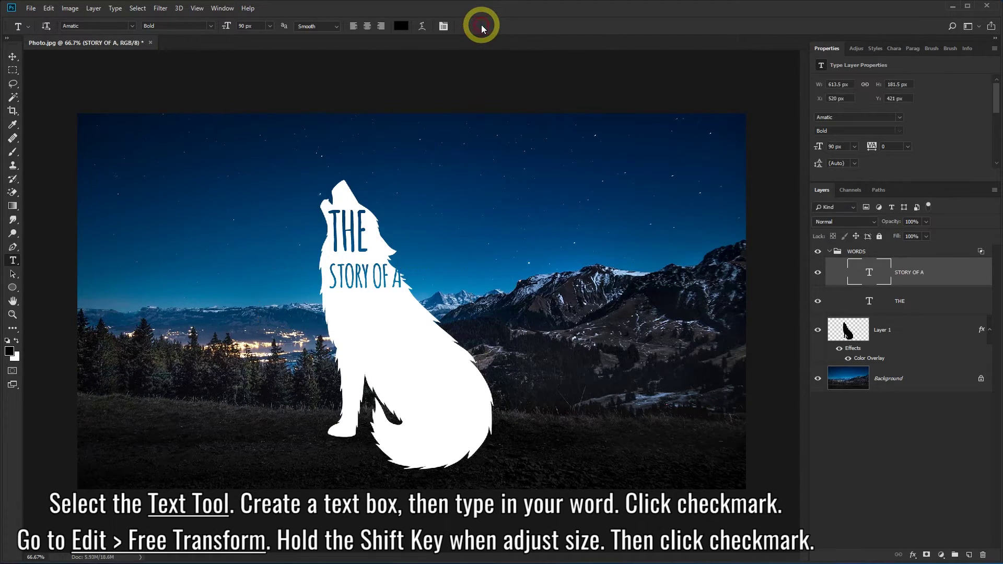
Step: Free Transform STORY OF A to about 76 px, centred beneath THE inside the wolf
click(49, 9)
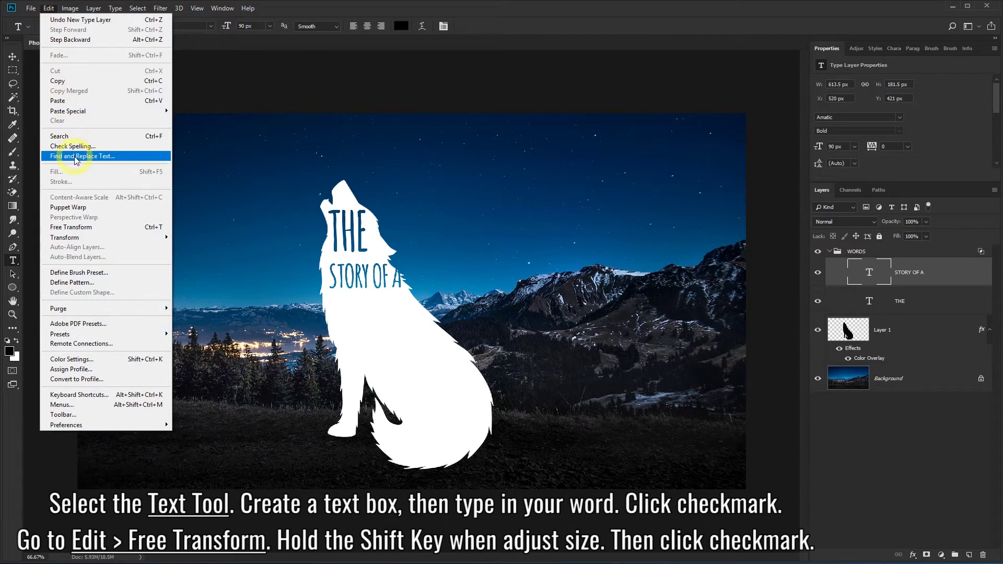
click(111, 228)
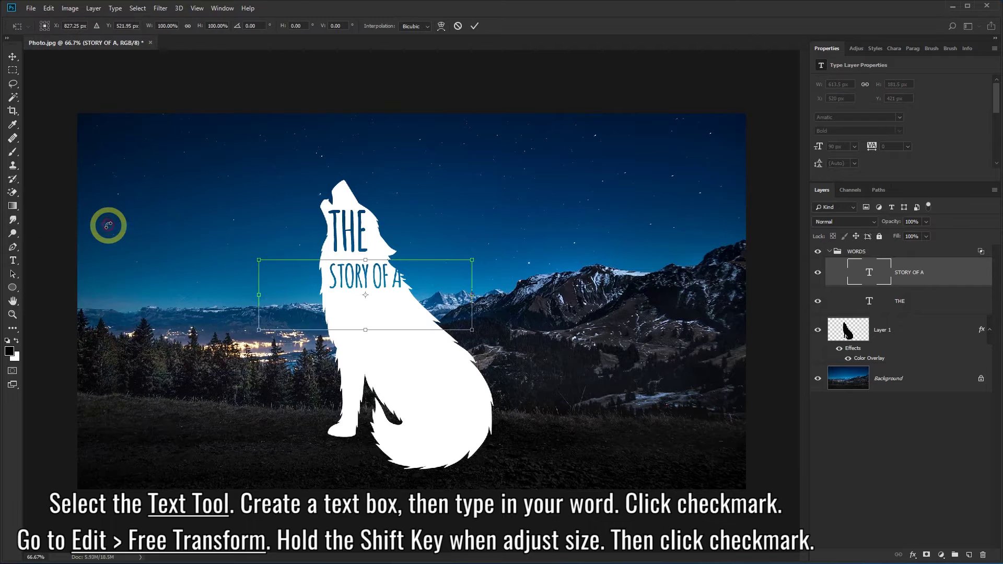
drag(382, 279, 374, 270)
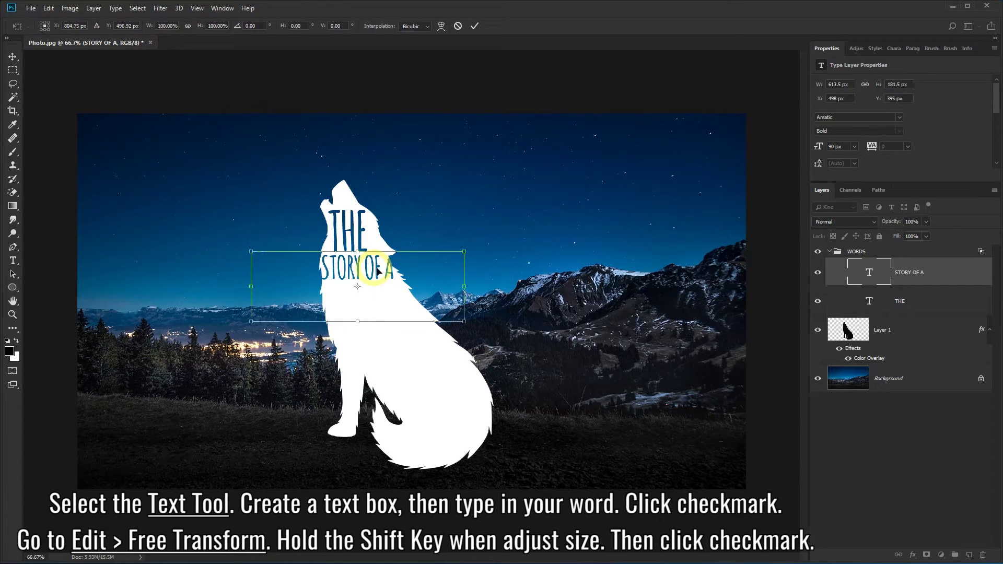
drag(464, 322, 441, 314)
drag(363, 269, 371, 269)
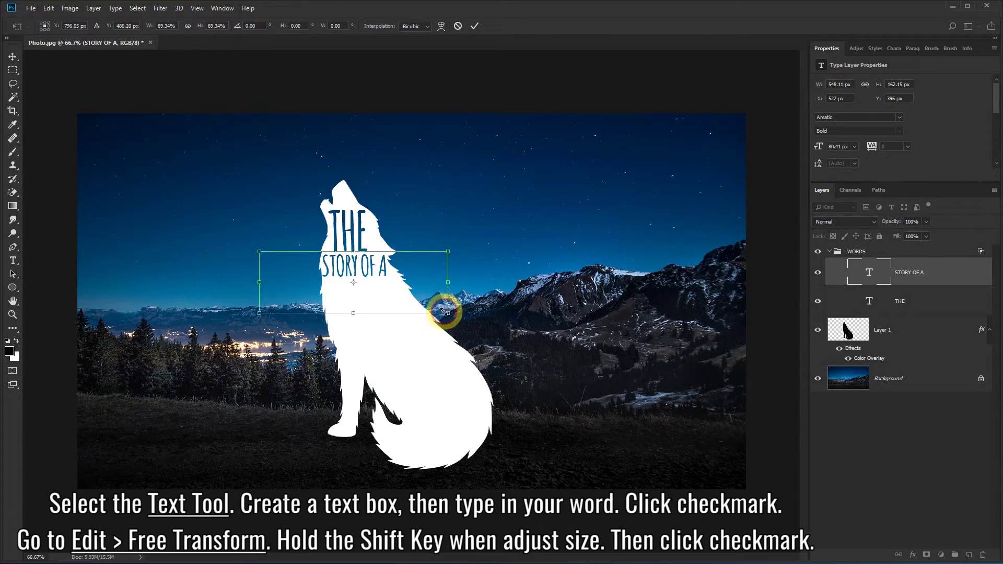
drag(444, 310, 440, 309)
drag(372, 267, 375, 267)
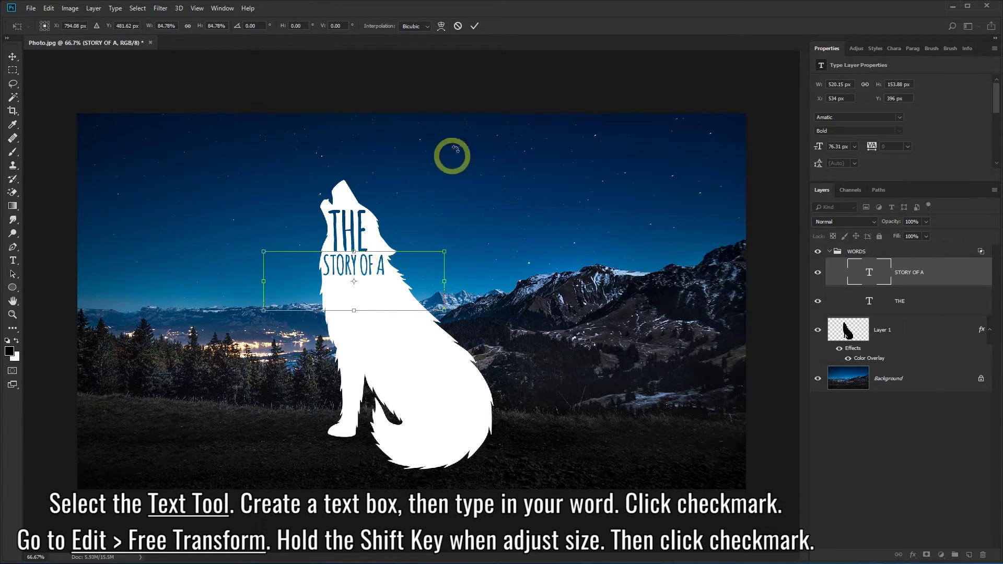
click(475, 27)
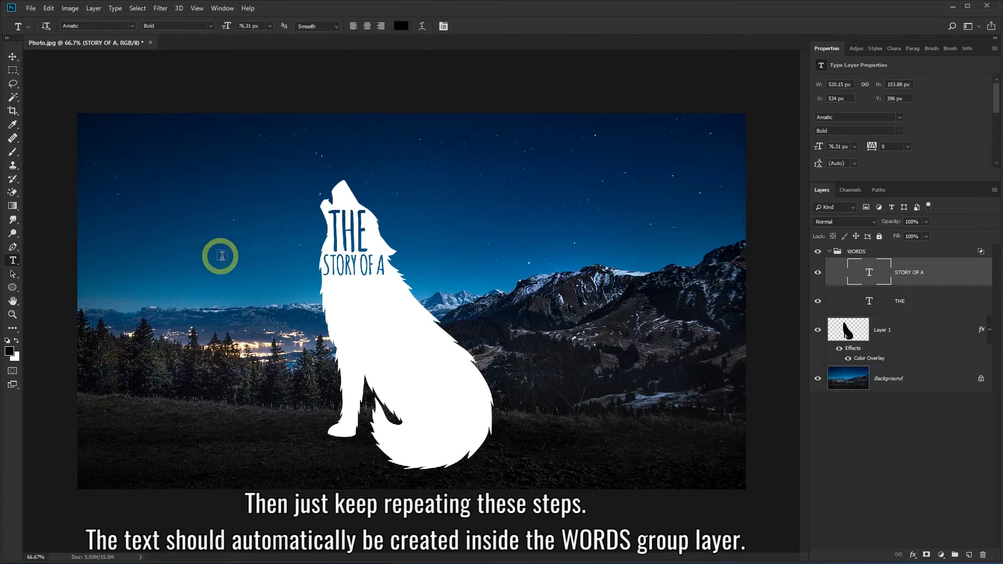
Step: Add the SWIFT text line in a new box below STORY OF A
mouse_move(255, 284)
mouse_down()
mouse_move(348, 338)
mouse_move(457, 359)
mouse_up()
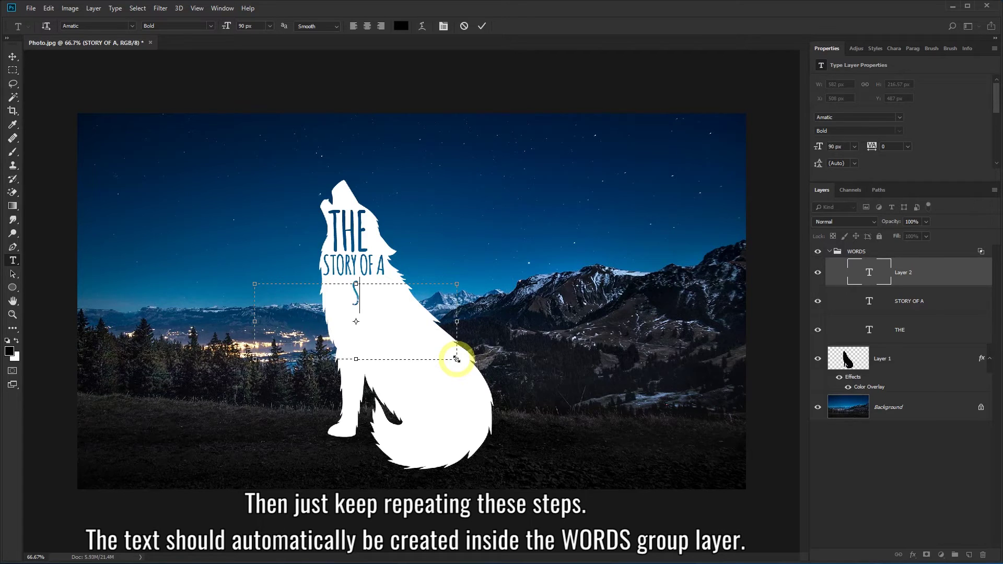
text(WIFT)
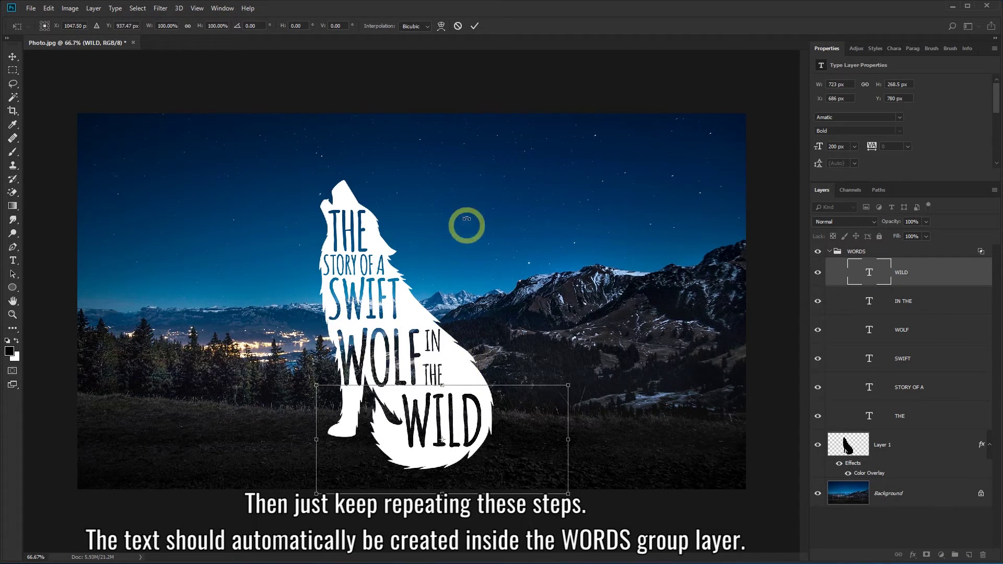
click(472, 28)
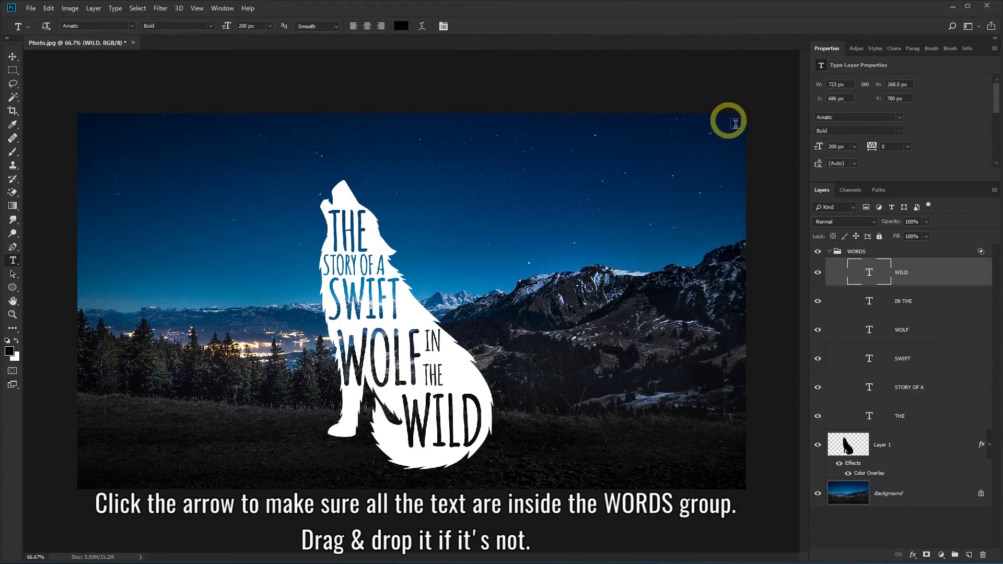
Step: Collapse and expand the WORDS group to confirm all text layers are inside
click(864, 252)
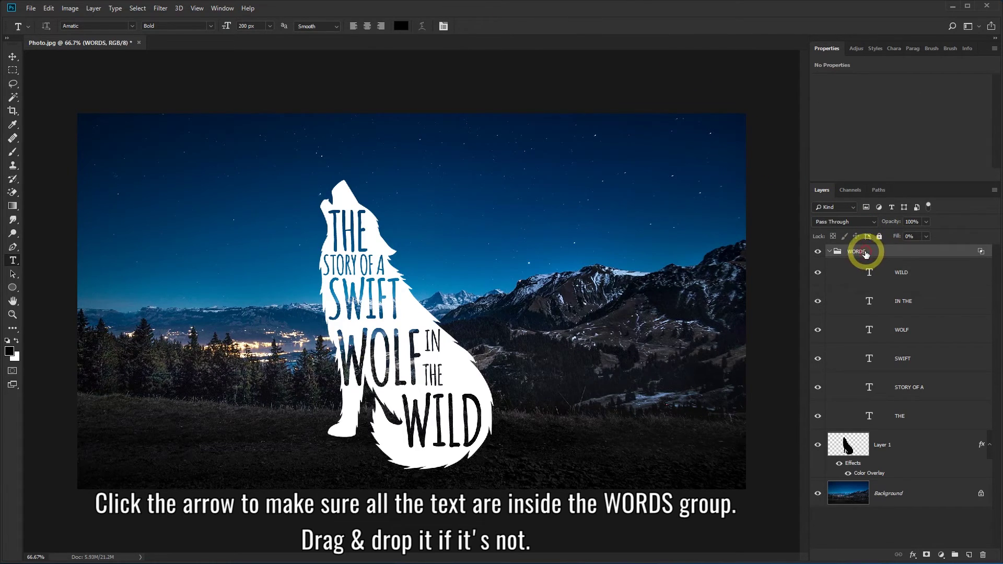
click(830, 251)
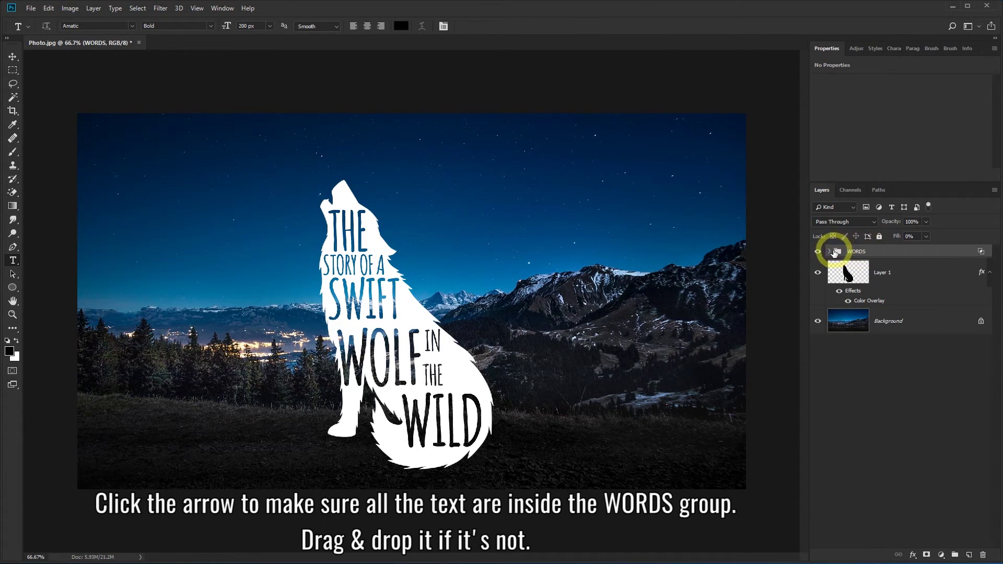
click(831, 252)
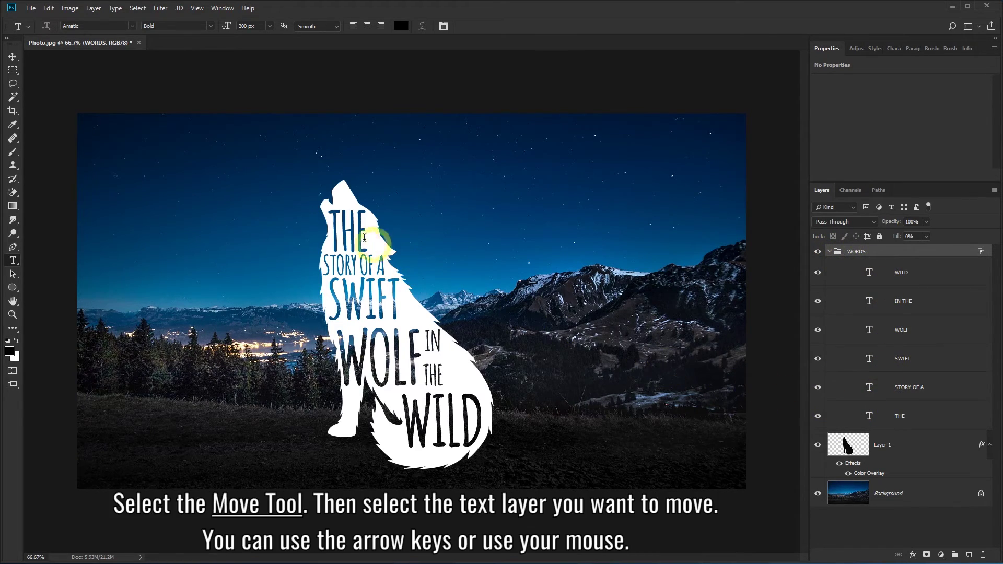
Step: With the Move Tool, lower the SWIFT layer about 10 px to even the spacing
click(12, 57)
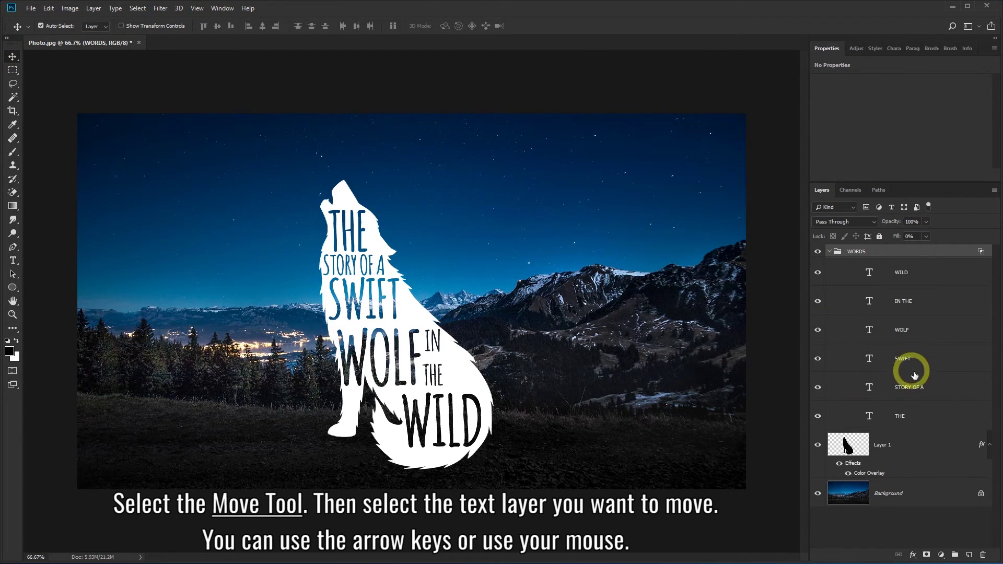
click(924, 387)
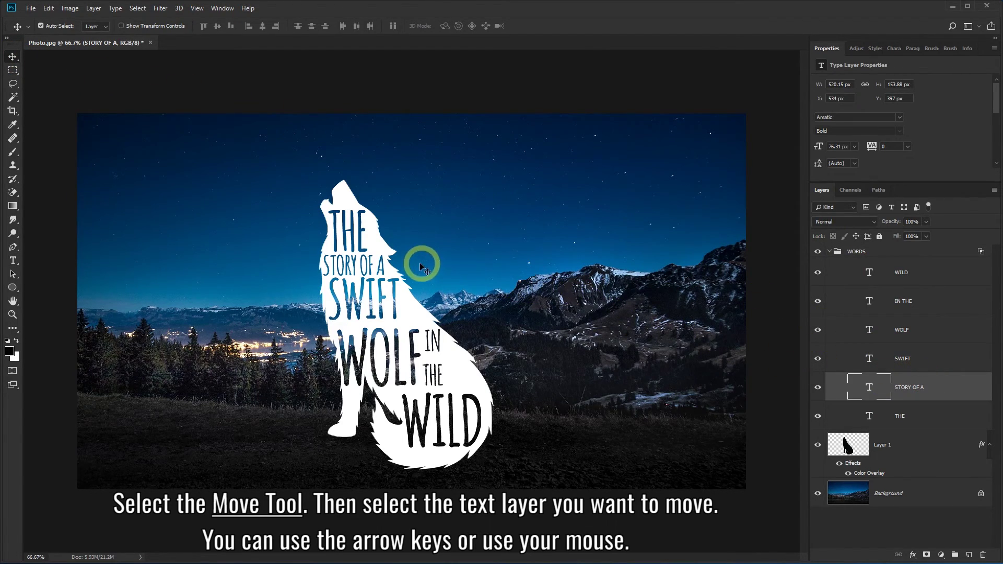
click(907, 357)
click(365, 303)
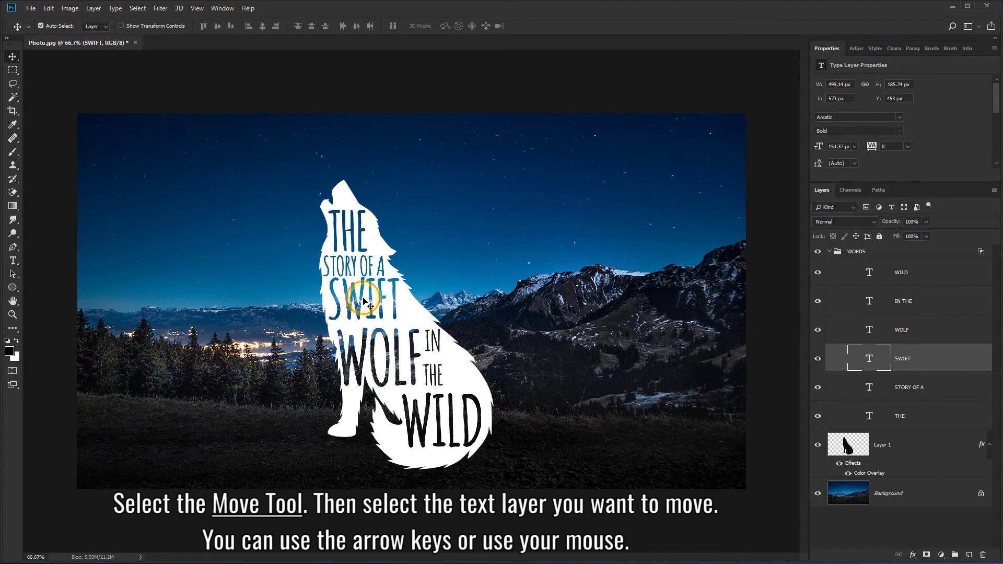
drag(364, 298, 365, 305)
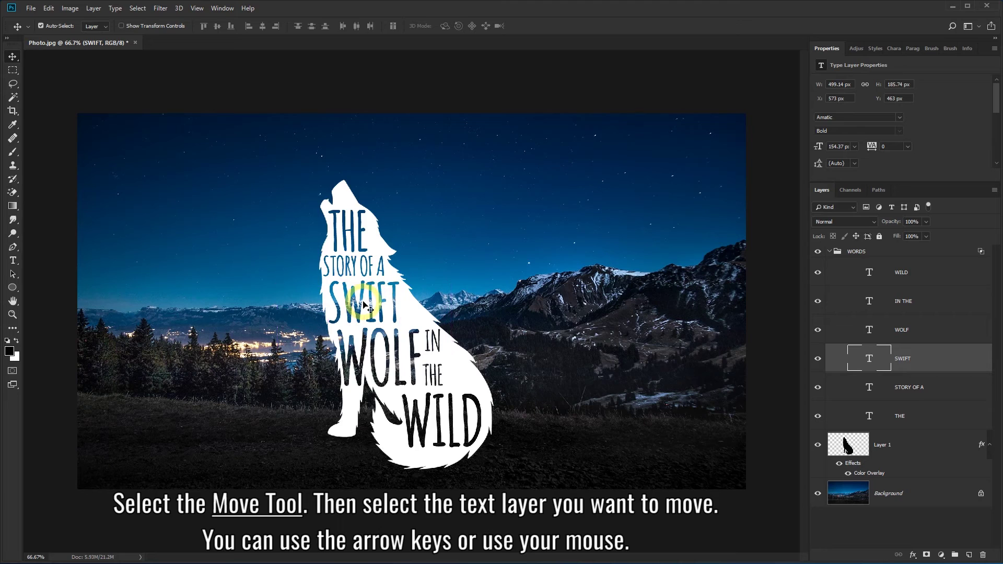